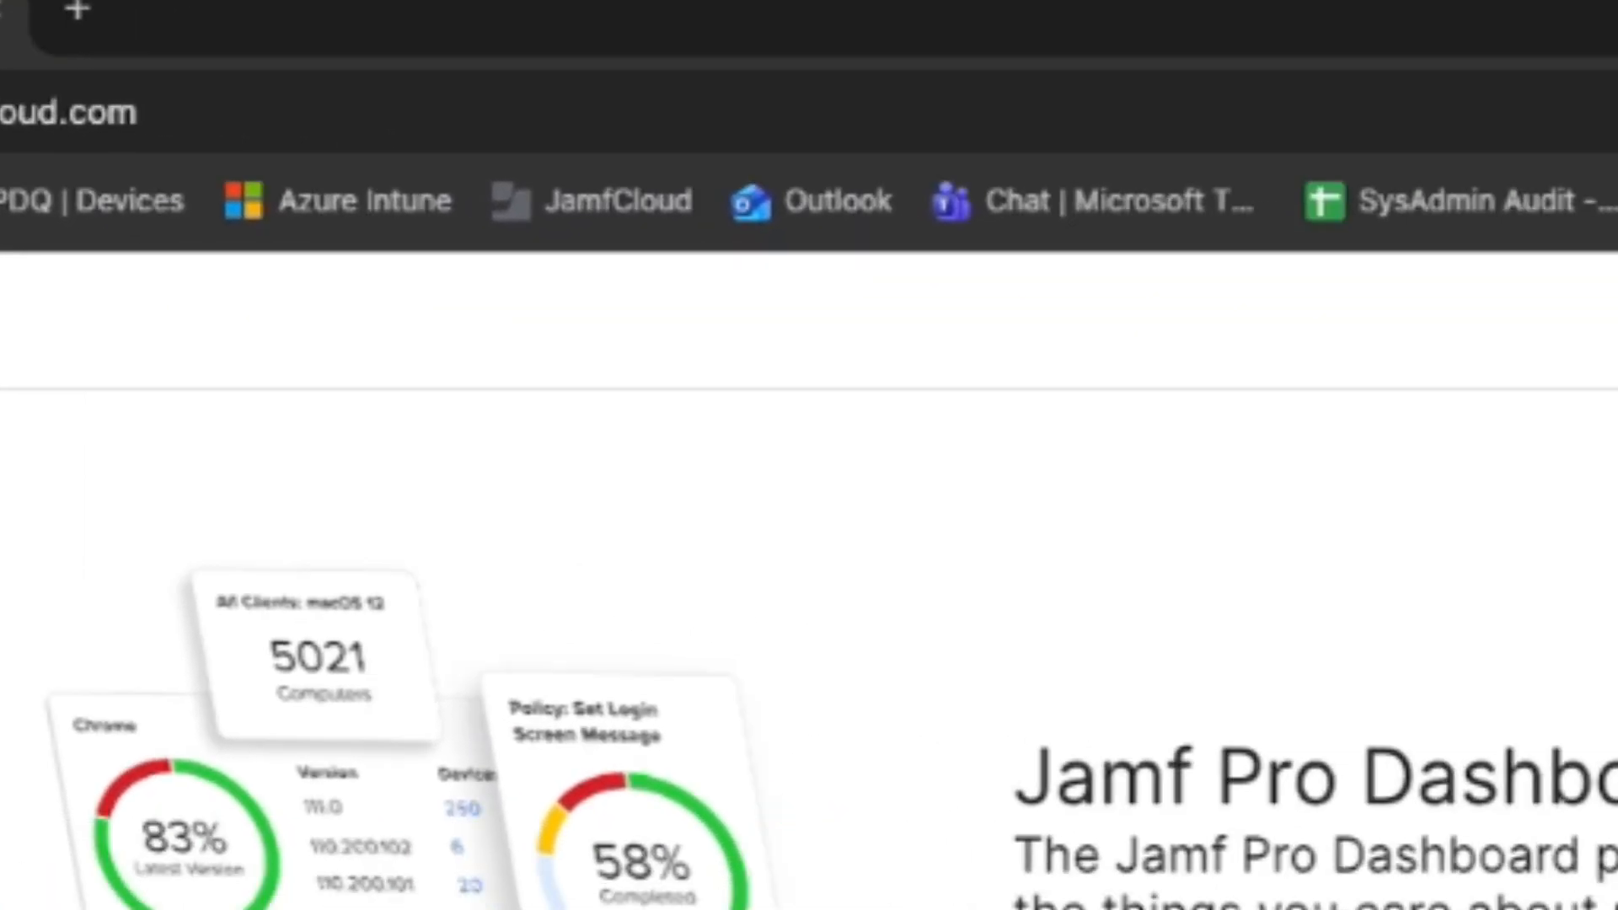
{"action": "left_click", "coordinate": [1509, 189]}
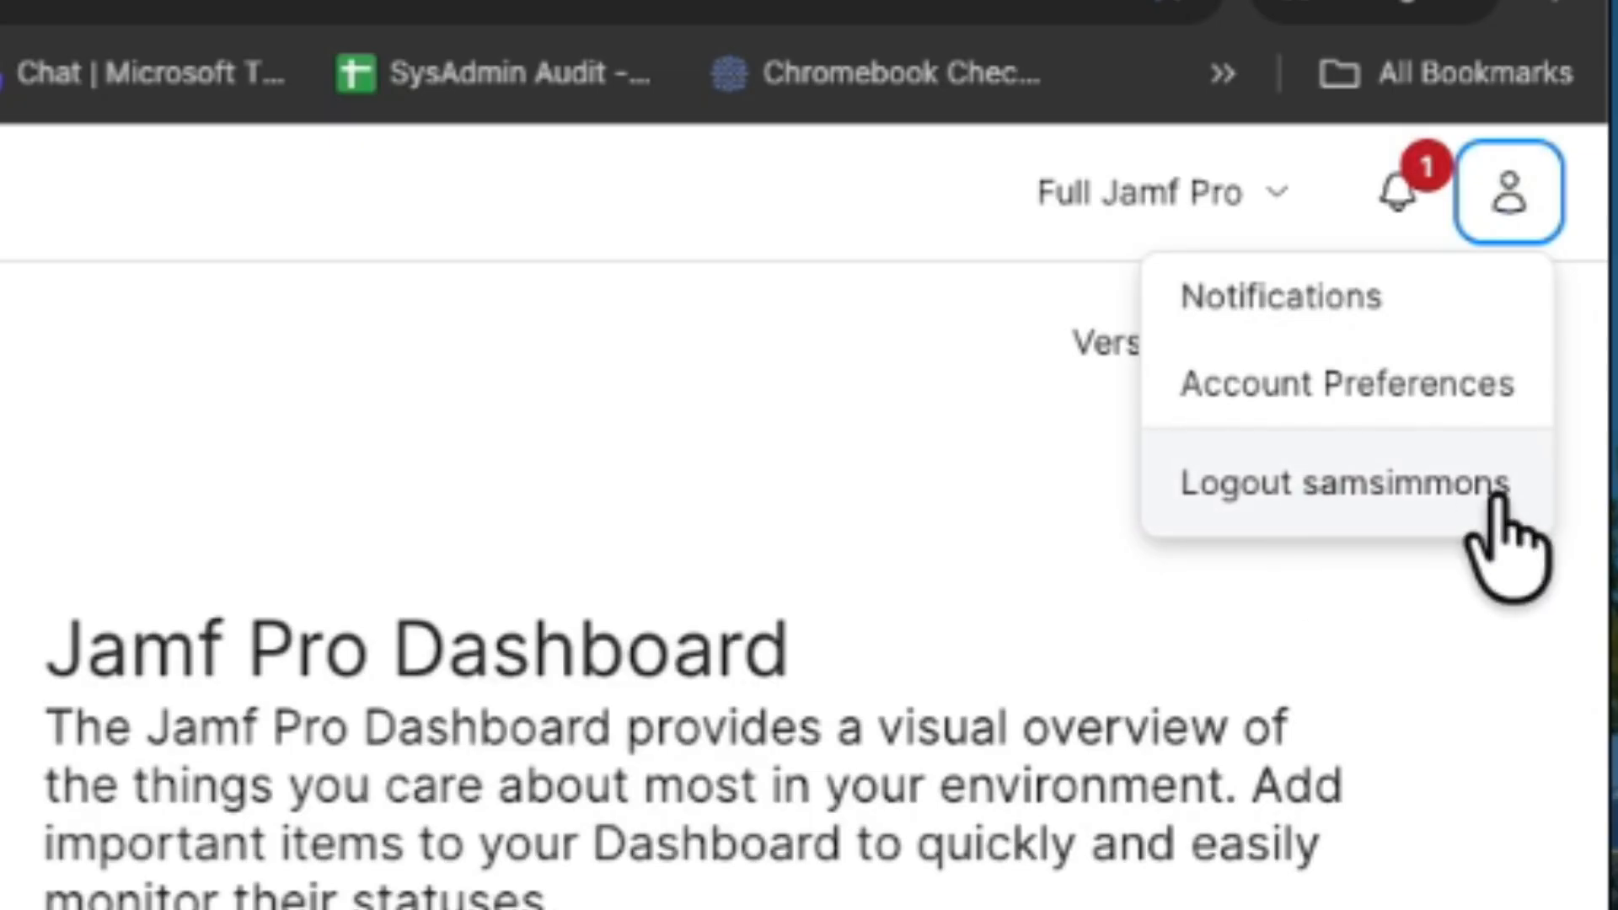
{"action": "left_click", "coordinate": [347, 408]}
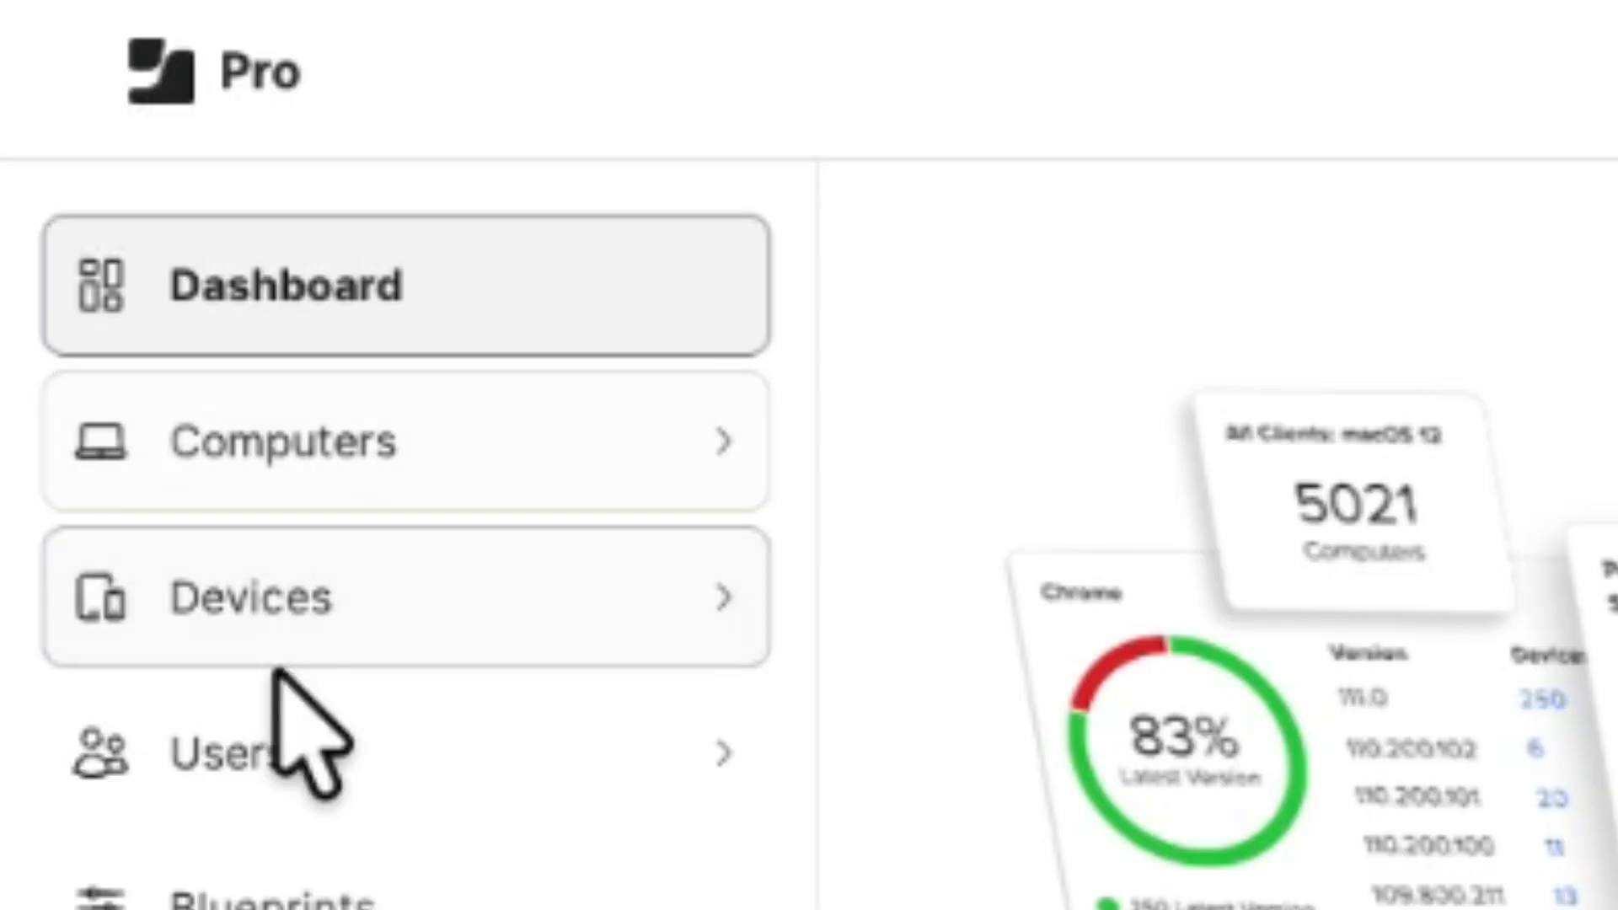
Search the mobile device inventory for serial number DMPW375MJF8J
{"action": "left_click", "coordinate": [285, 600]}
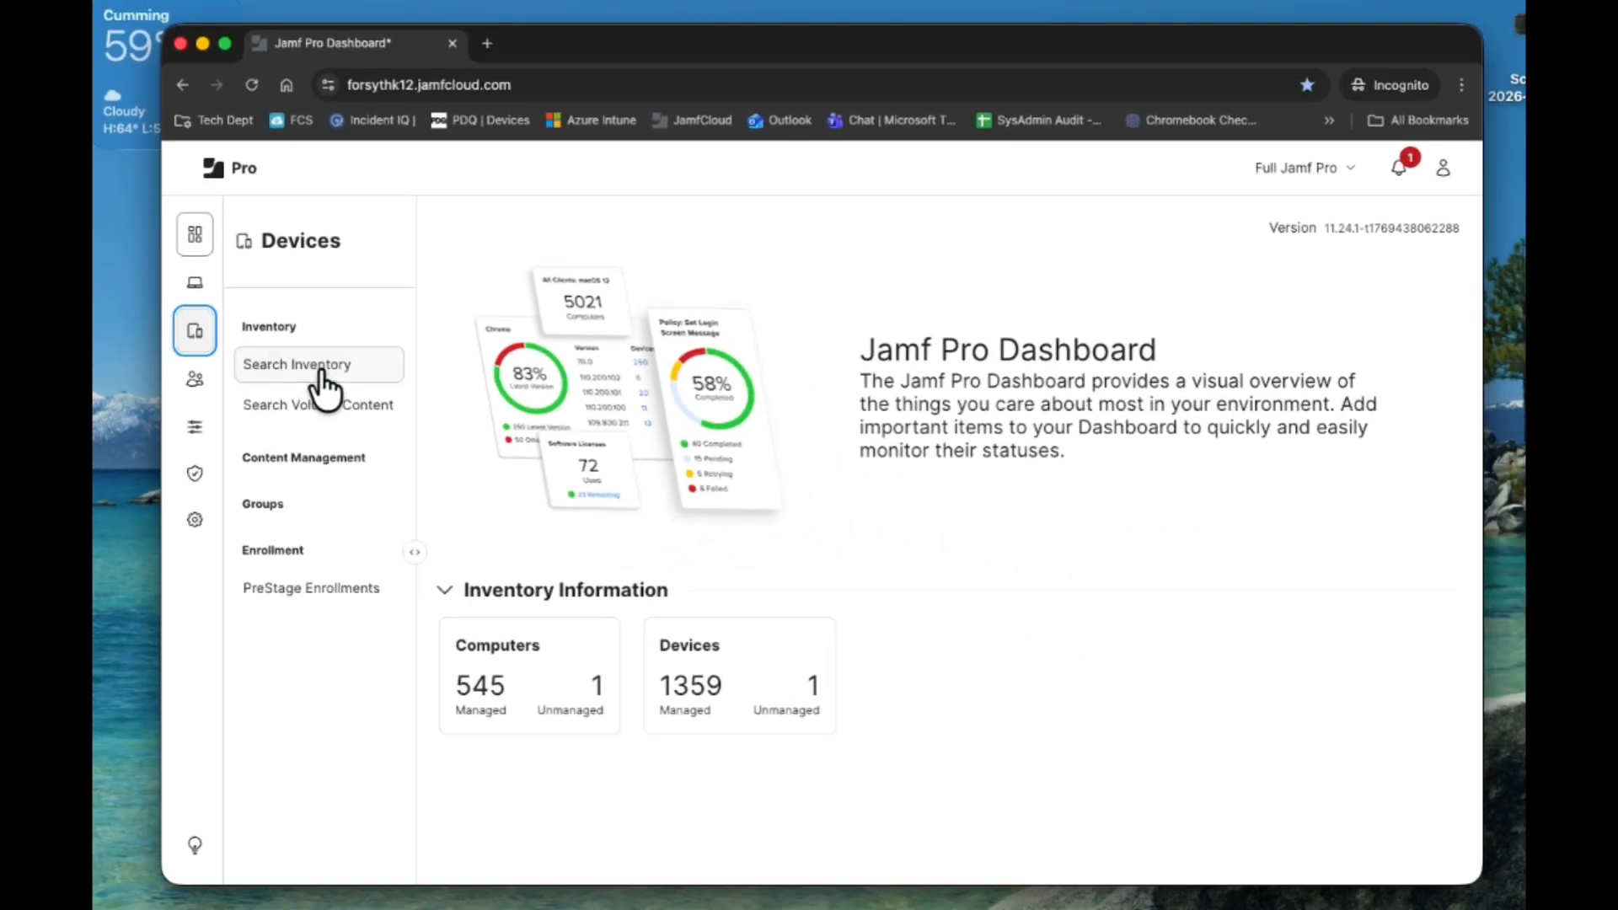
{"action": "left_click", "coordinate": [320, 372]}
{"action": "left_click", "coordinate": [534, 241]}
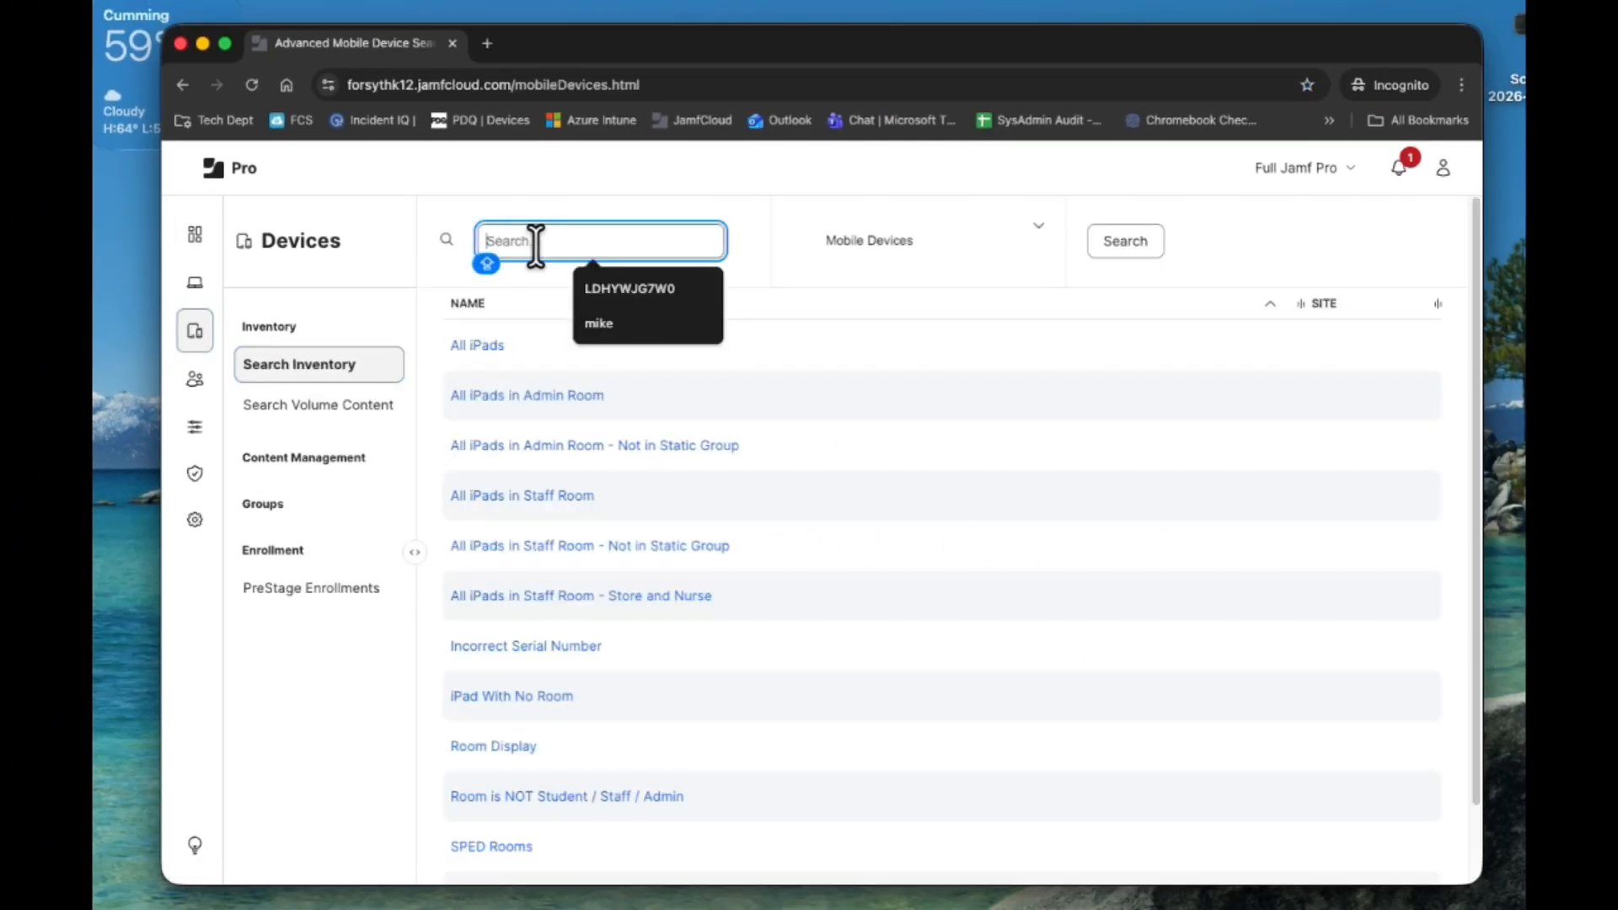
{"action": "key", "text": "super+v"}
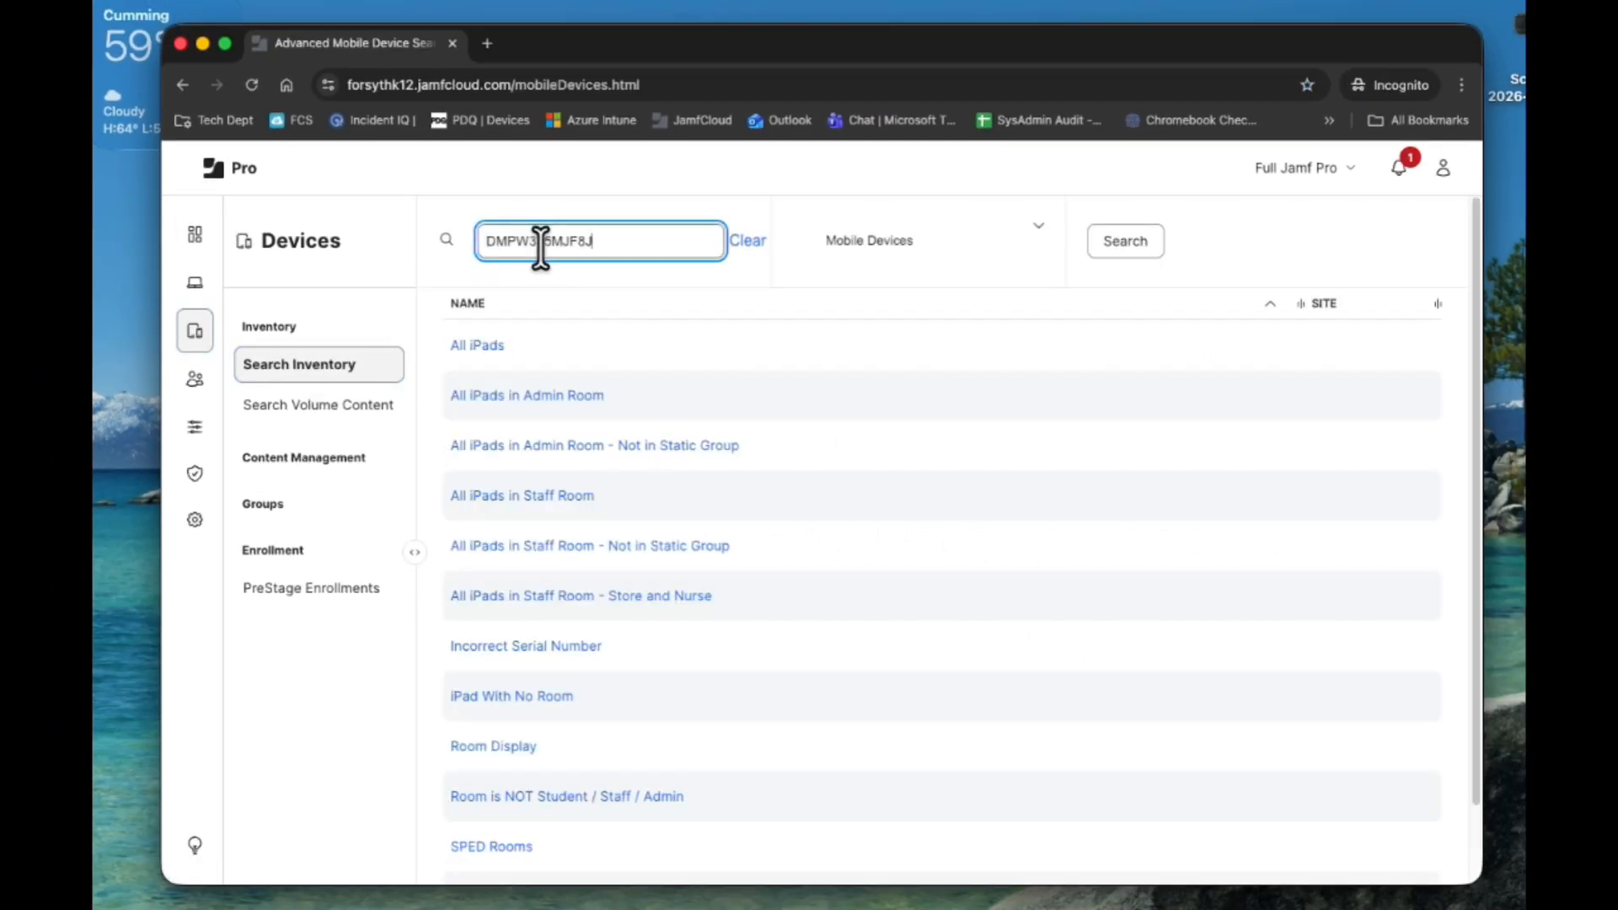
{"action": "left_click", "coordinate": [1124, 243]}
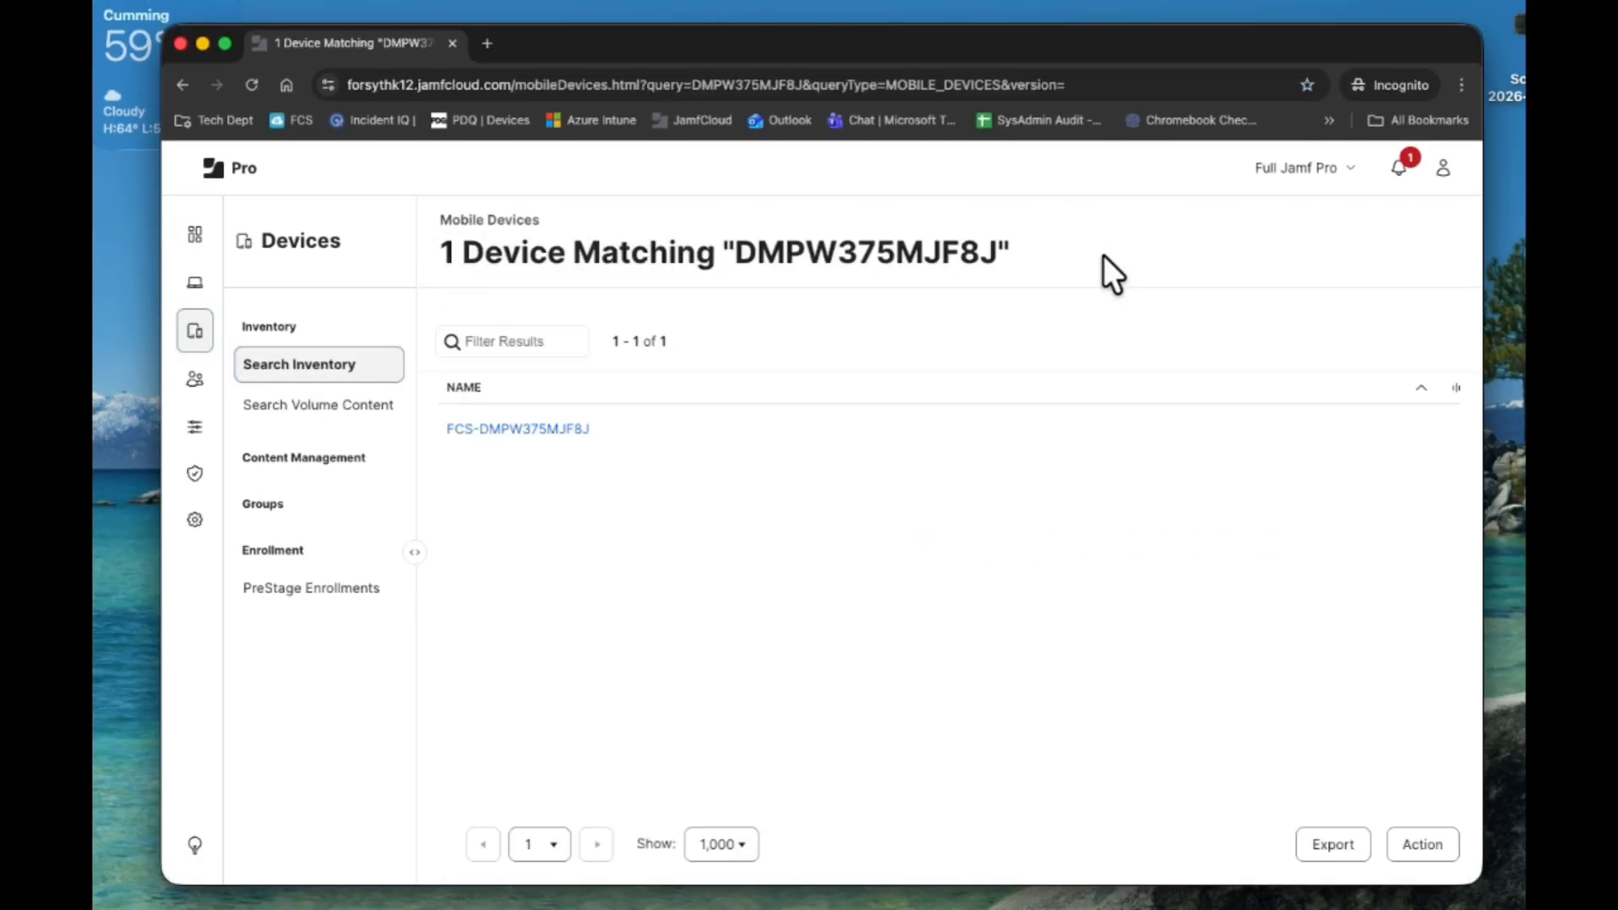
Open the matching device's record and check the building and room in its User and Location details
{"action": "left_click", "coordinate": [531, 429]}
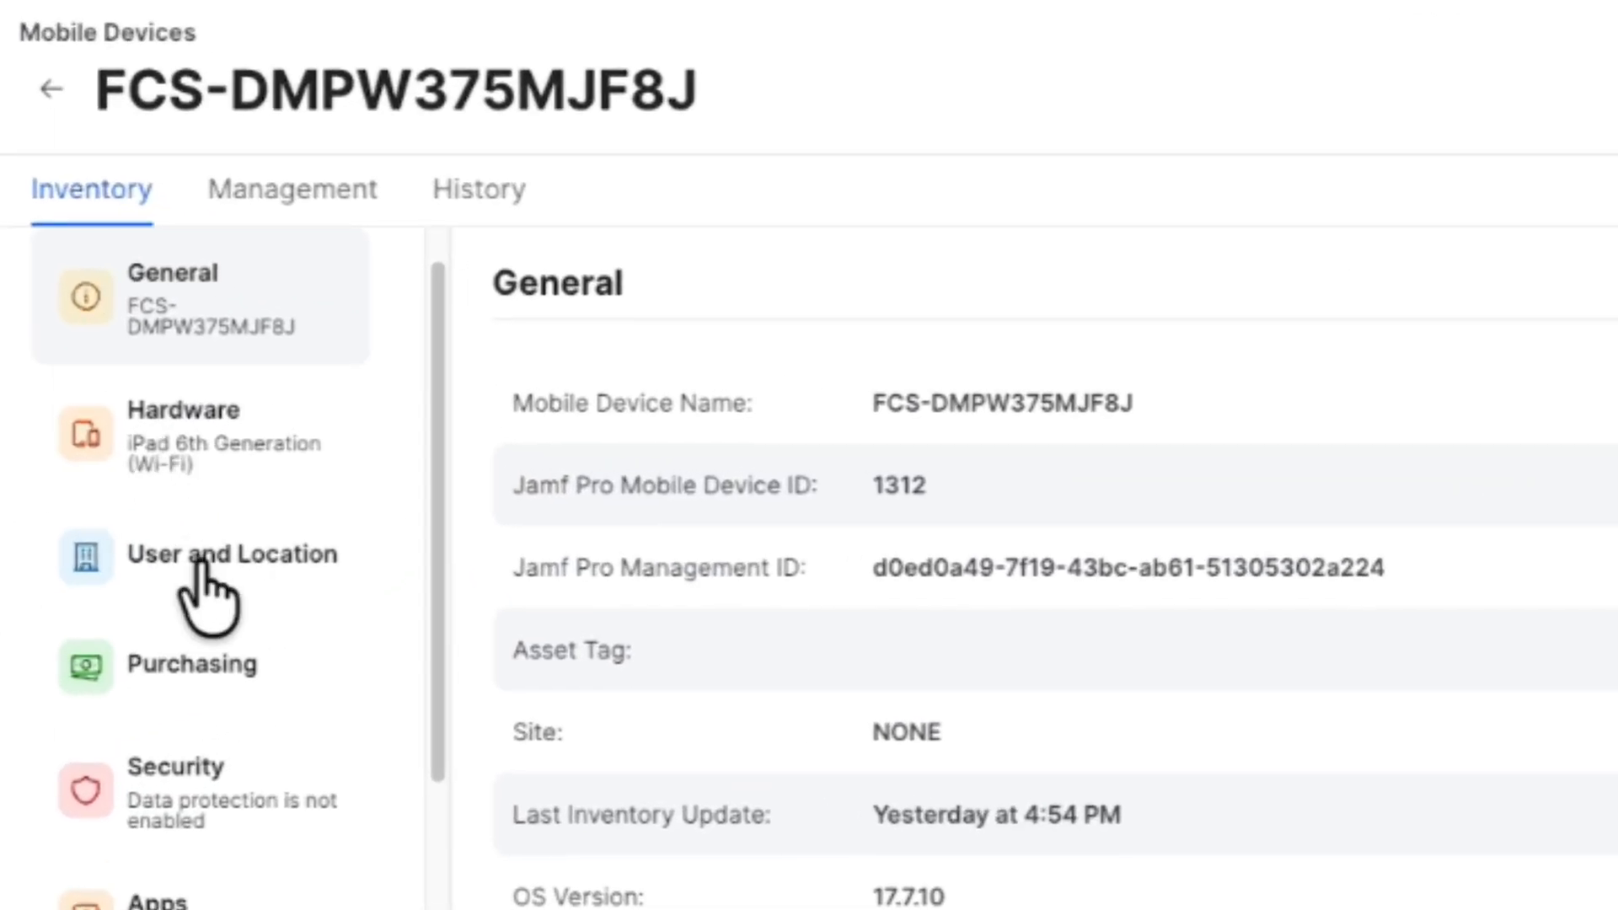
{"action": "left_click", "coordinate": [544, 513]}
{"action": "left_click_drag", "start_coordinate": [932, 862], "coordinate": [1286, 871]}
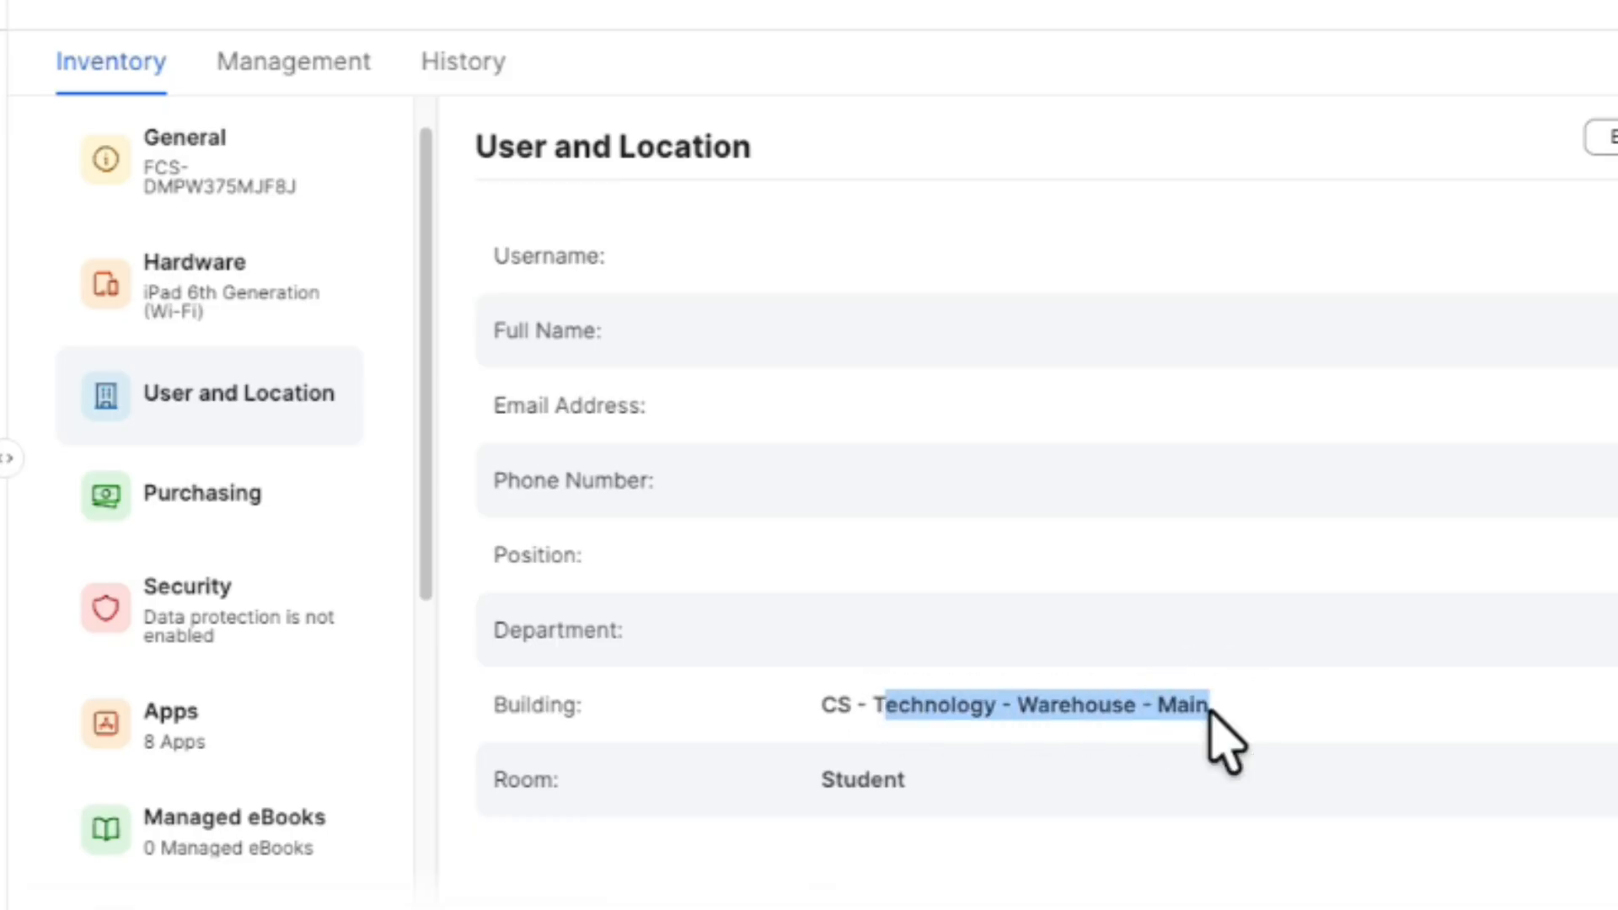
{"action": "left_click", "coordinate": [1114, 708]}
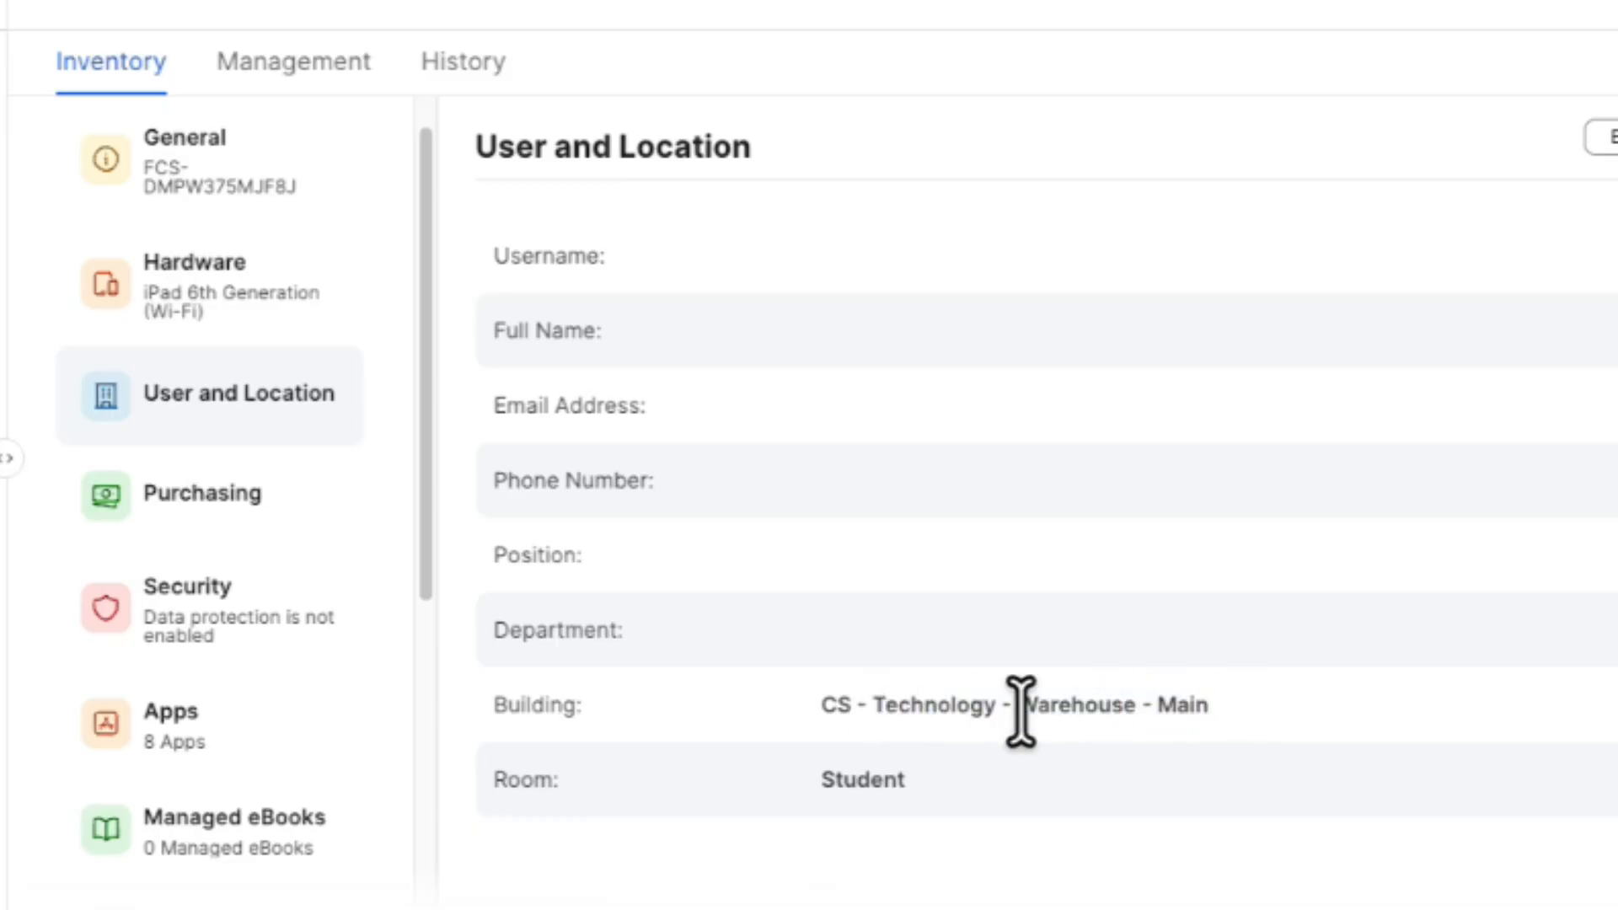
{"action": "left_click_drag", "start_coordinate": [821, 780], "coordinate": [896, 783]}
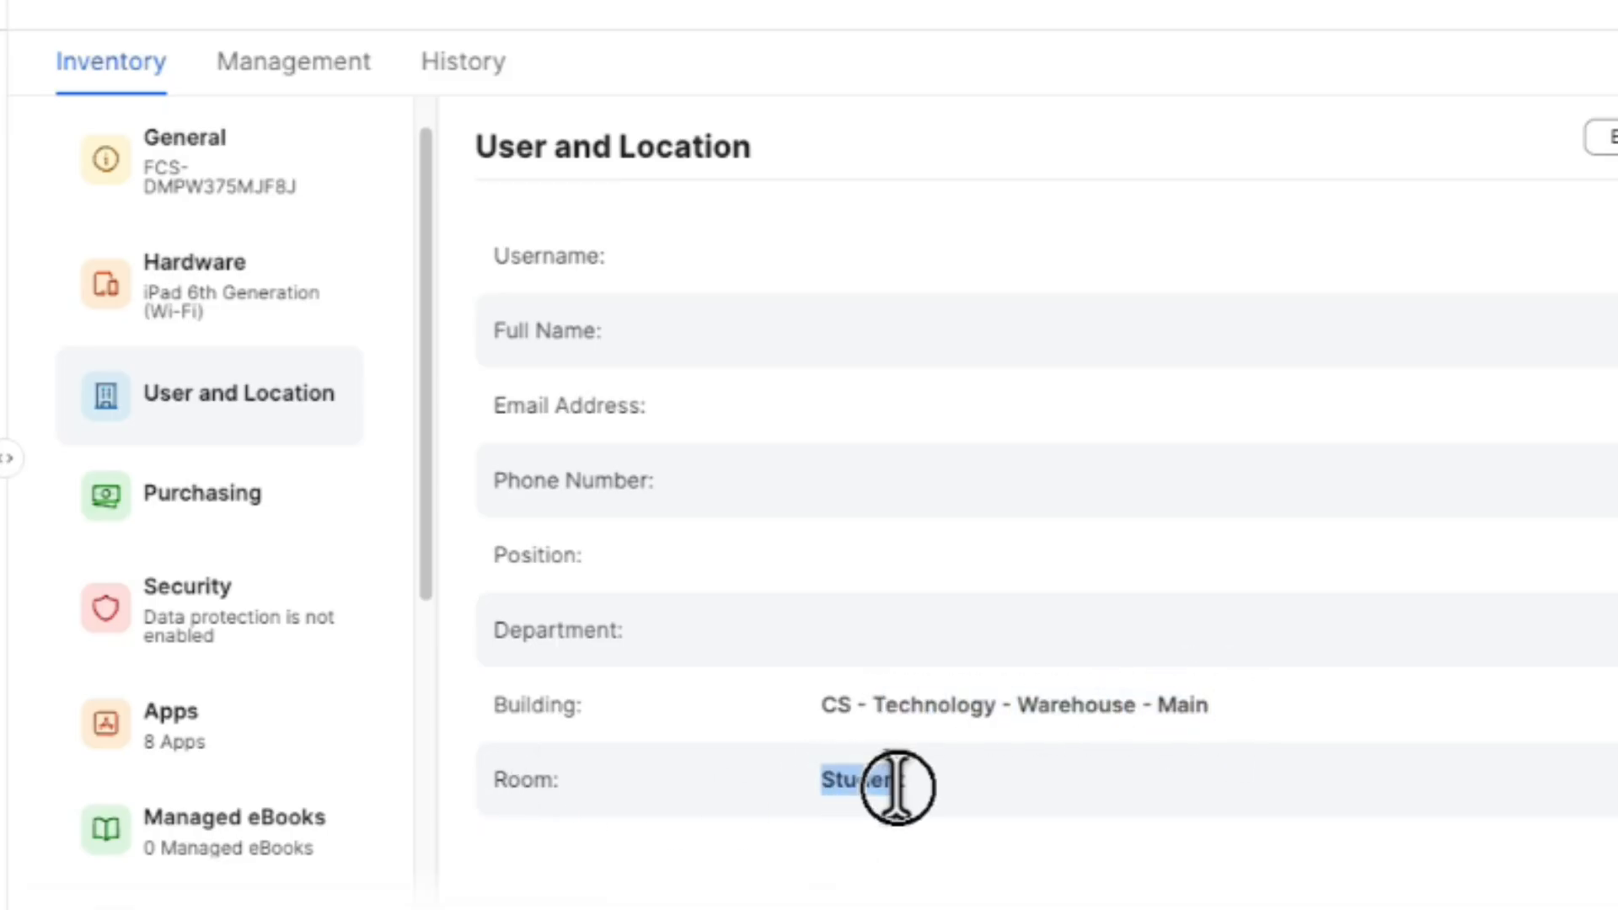
{"action": "left_click", "coordinate": [968, 738]}
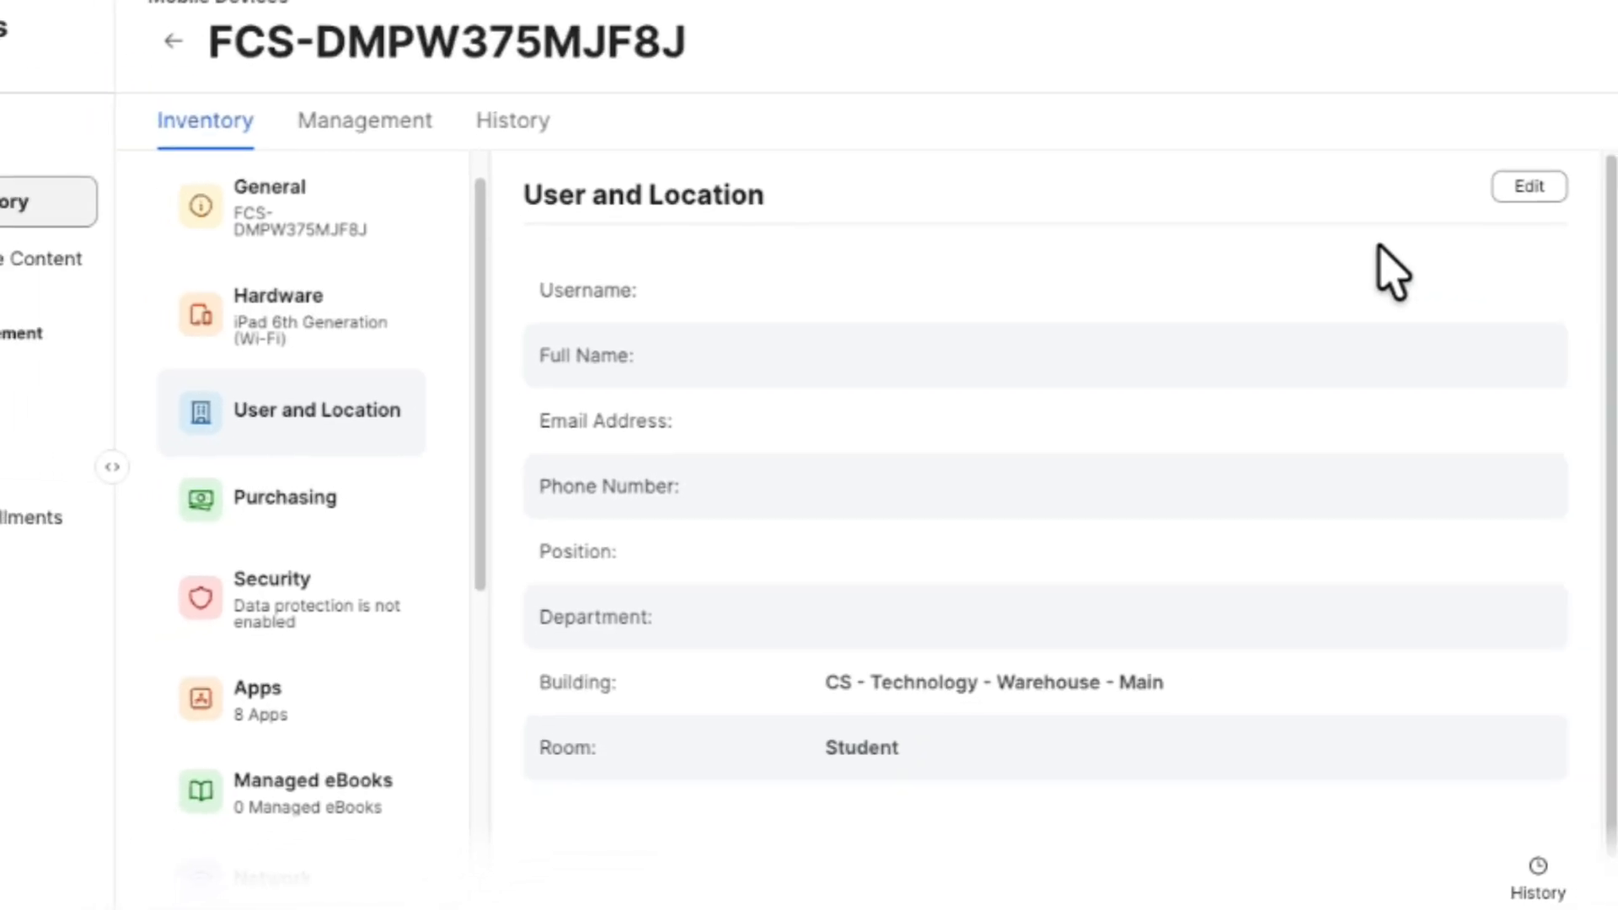
Edit the device's User and Location information and look up the assigned person by username to fill in their details
{"action": "left_click", "coordinate": [1530, 188]}
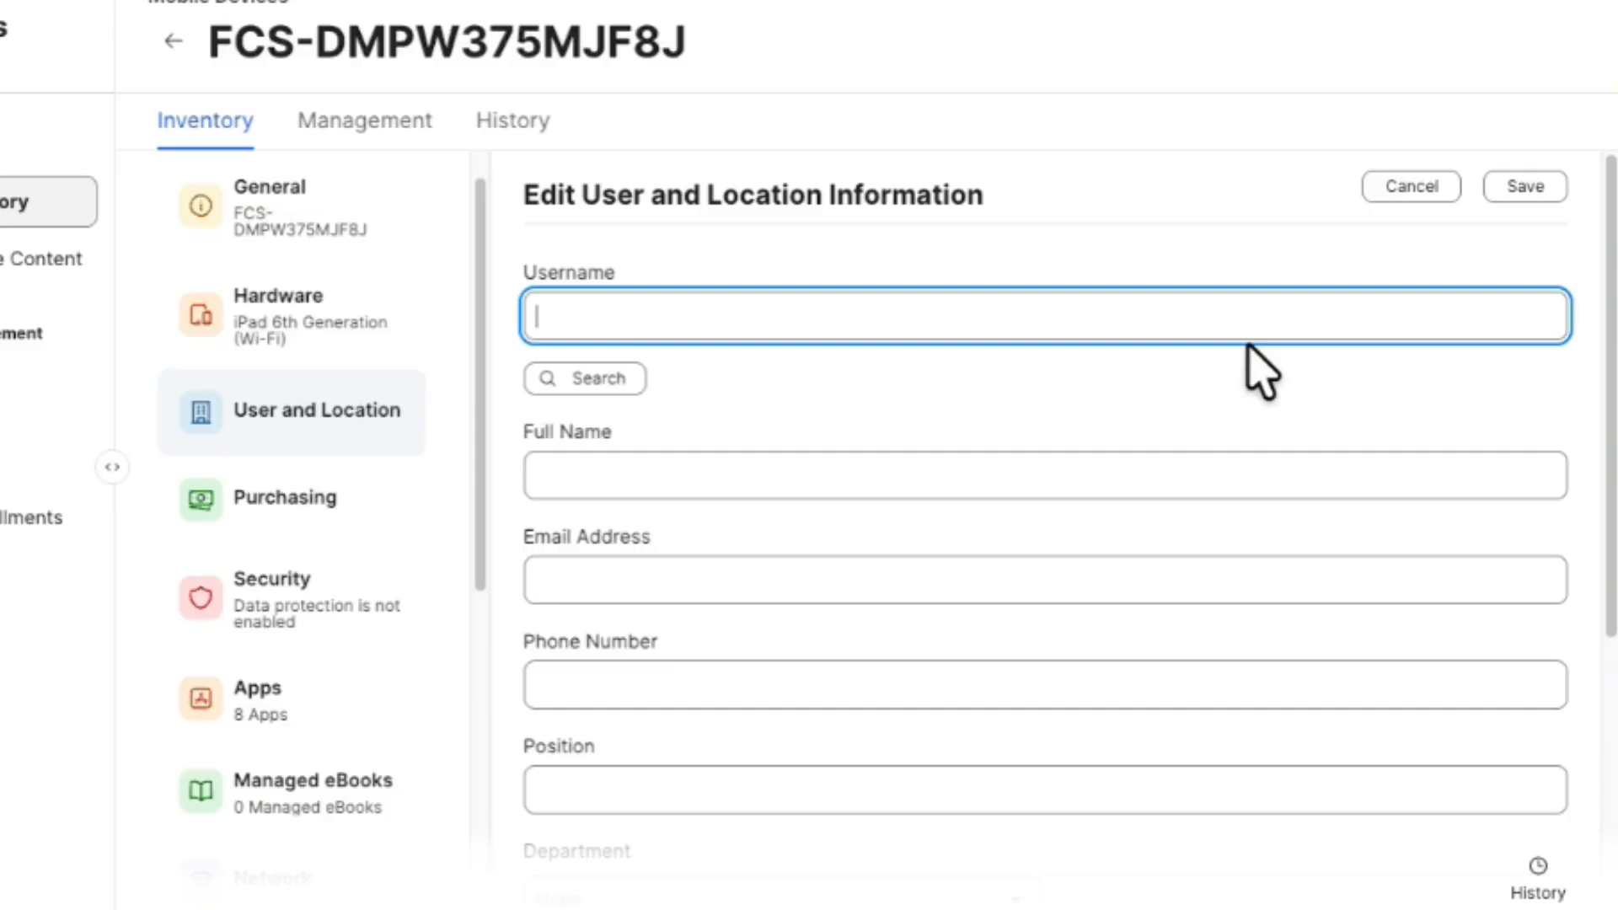
{"action": "type", "text": "f43749"}
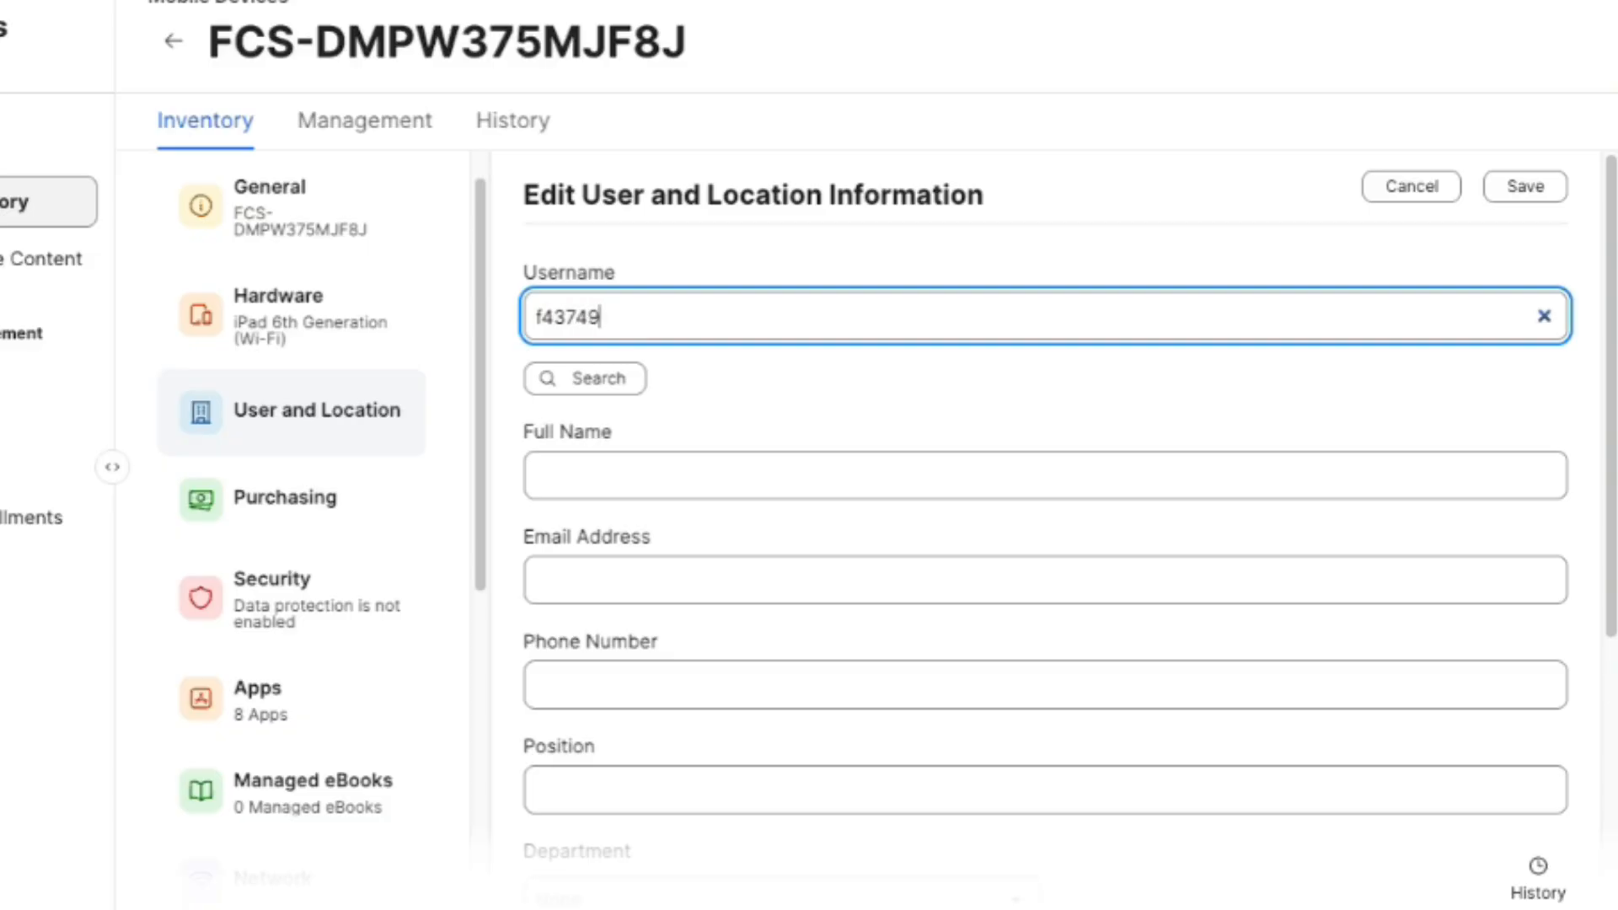
{"action": "left_click", "coordinate": [612, 387]}
{"action": "left_click", "coordinate": [612, 380]}
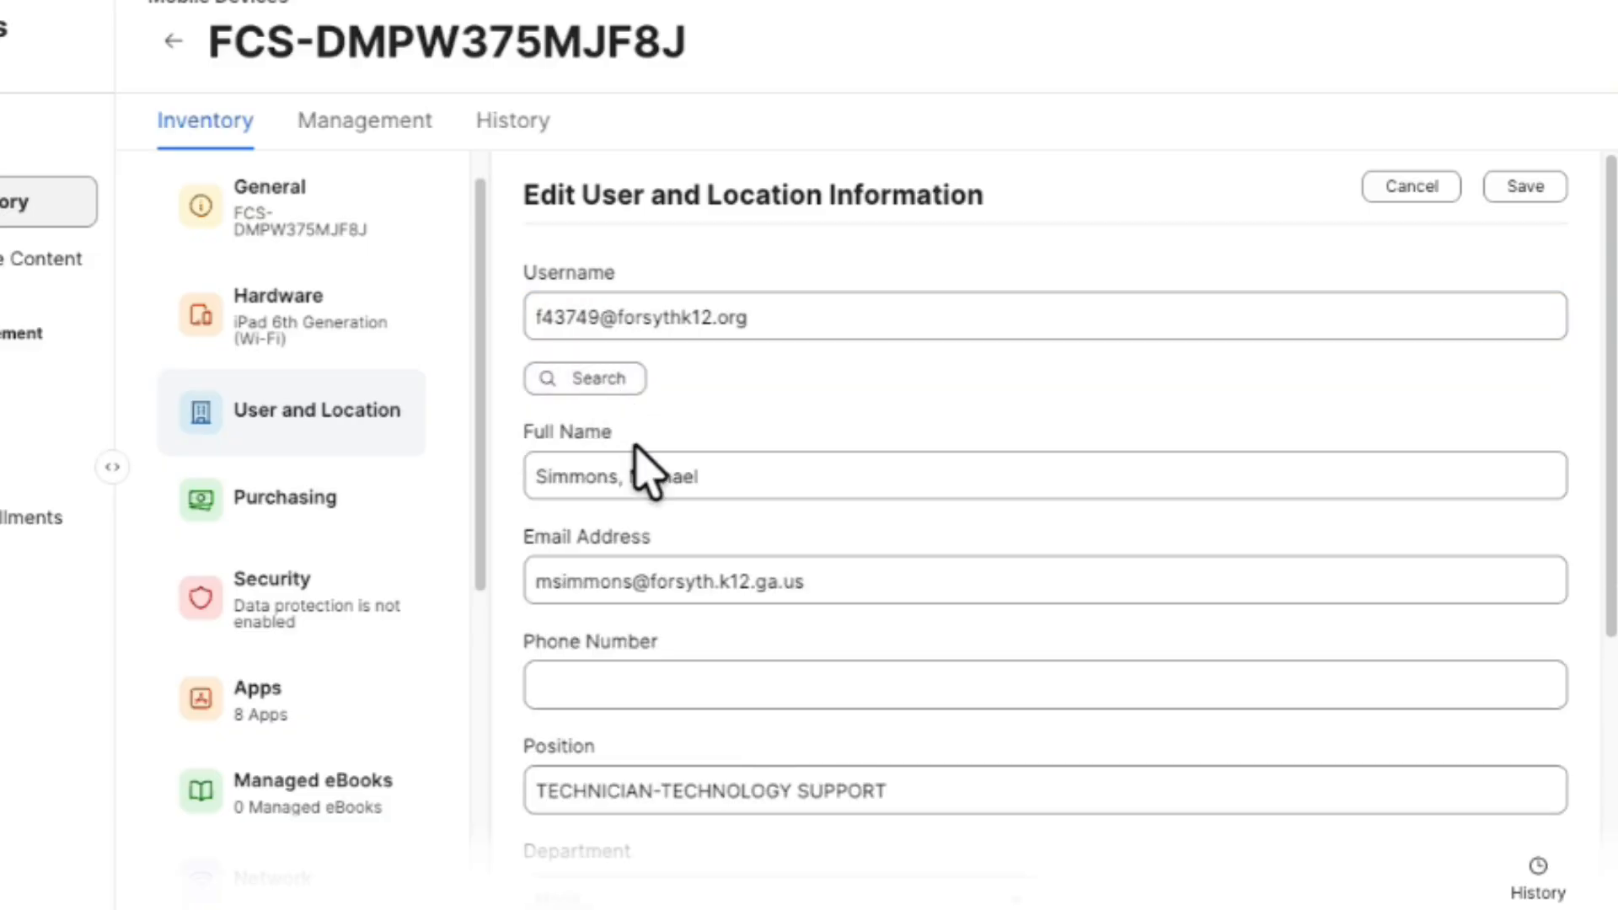
{"action": "left_click", "coordinate": [895, 794]}
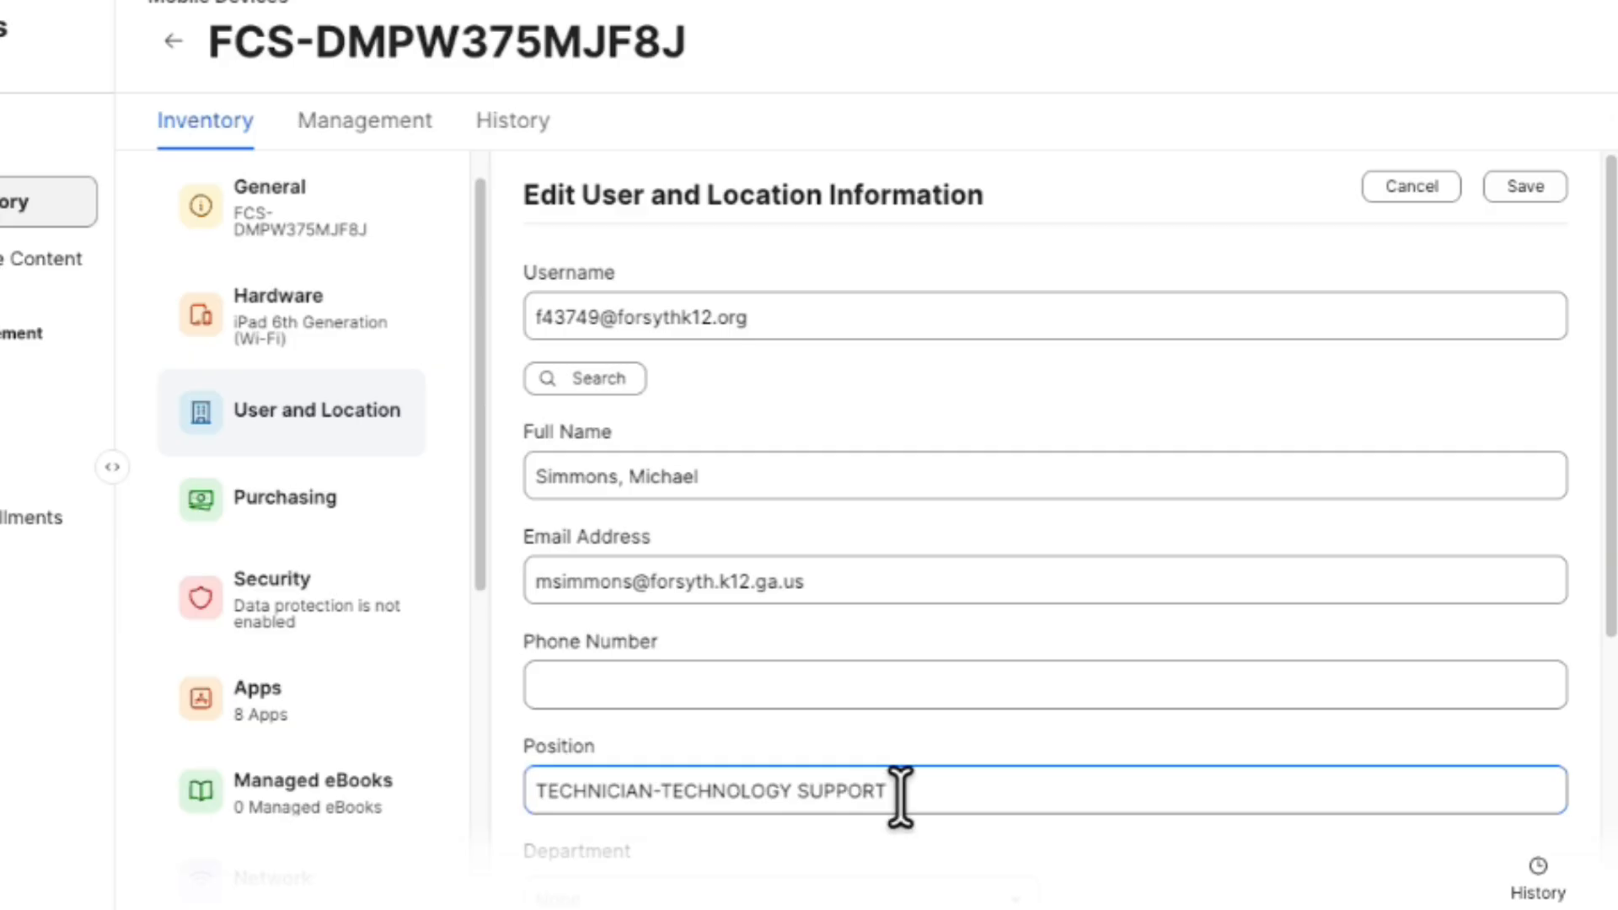
Set the device's department to TSV - Technology Services
{"action": "scroll", "coordinate": [900, 797], "scroll_direction": "down", "scroll_amount": 5}
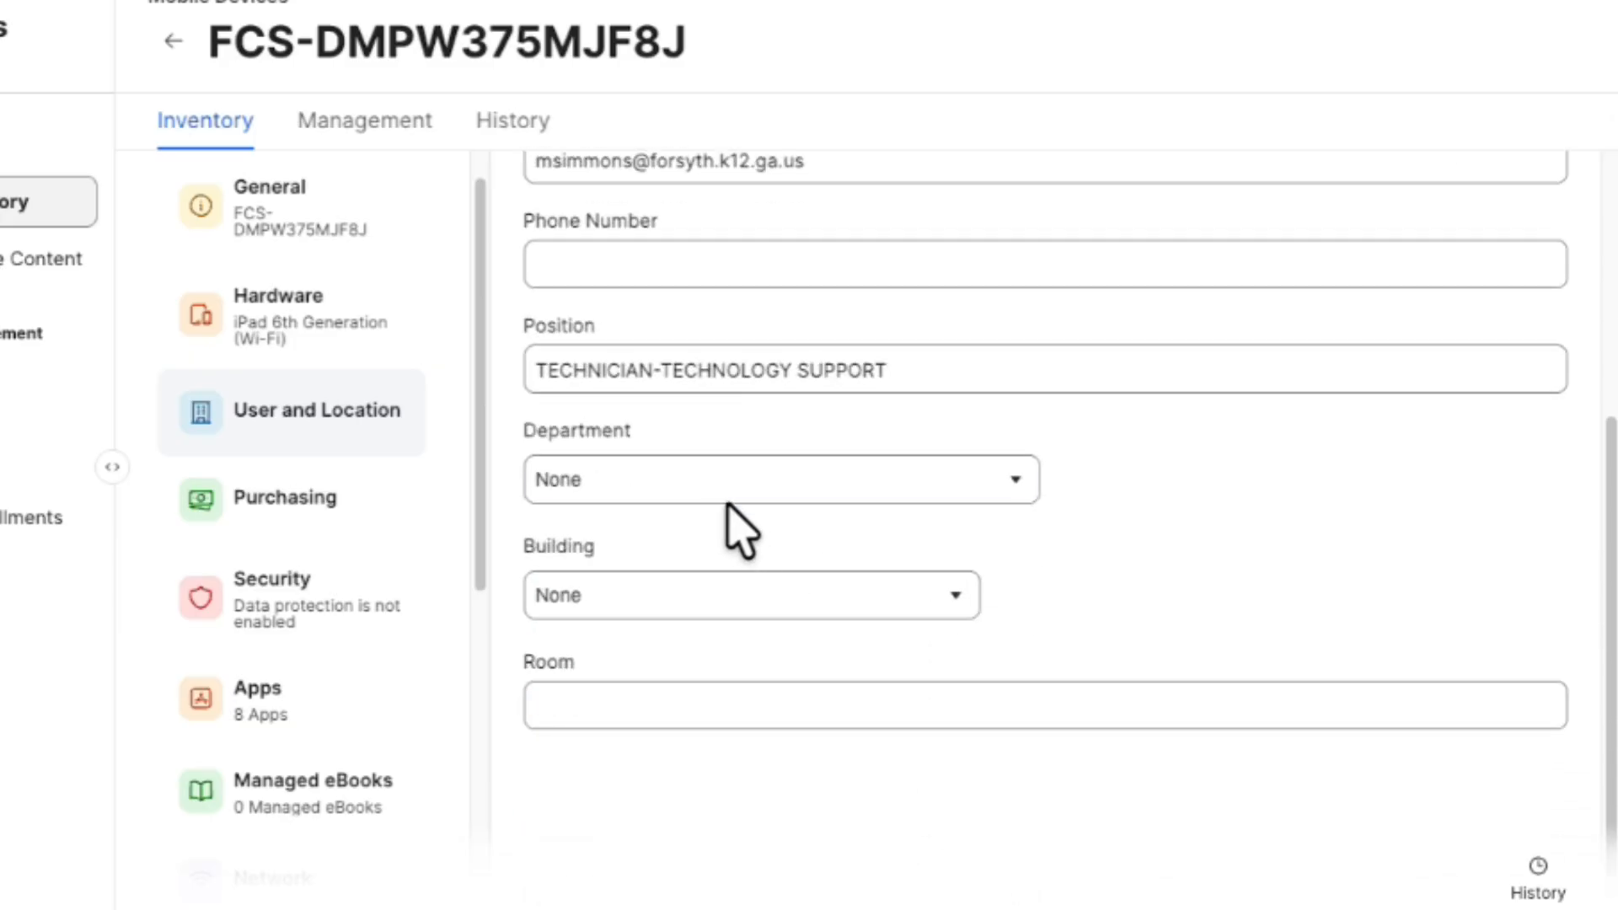
{"action": "left_click", "coordinate": [725, 497]}
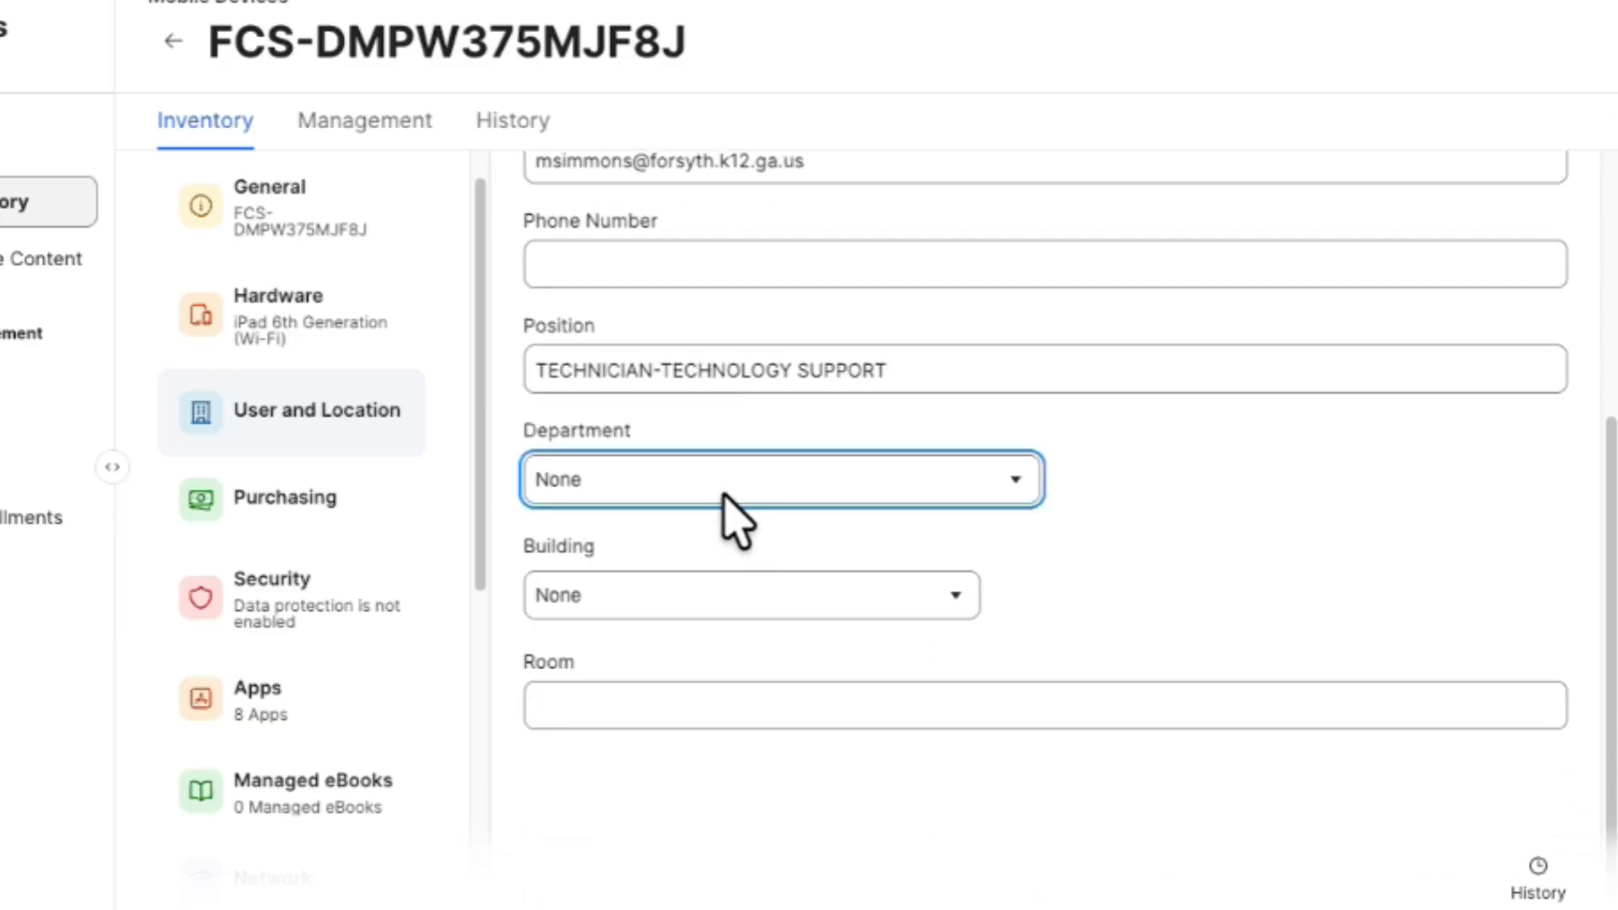
{"action": "left_click", "coordinate": [724, 498]}
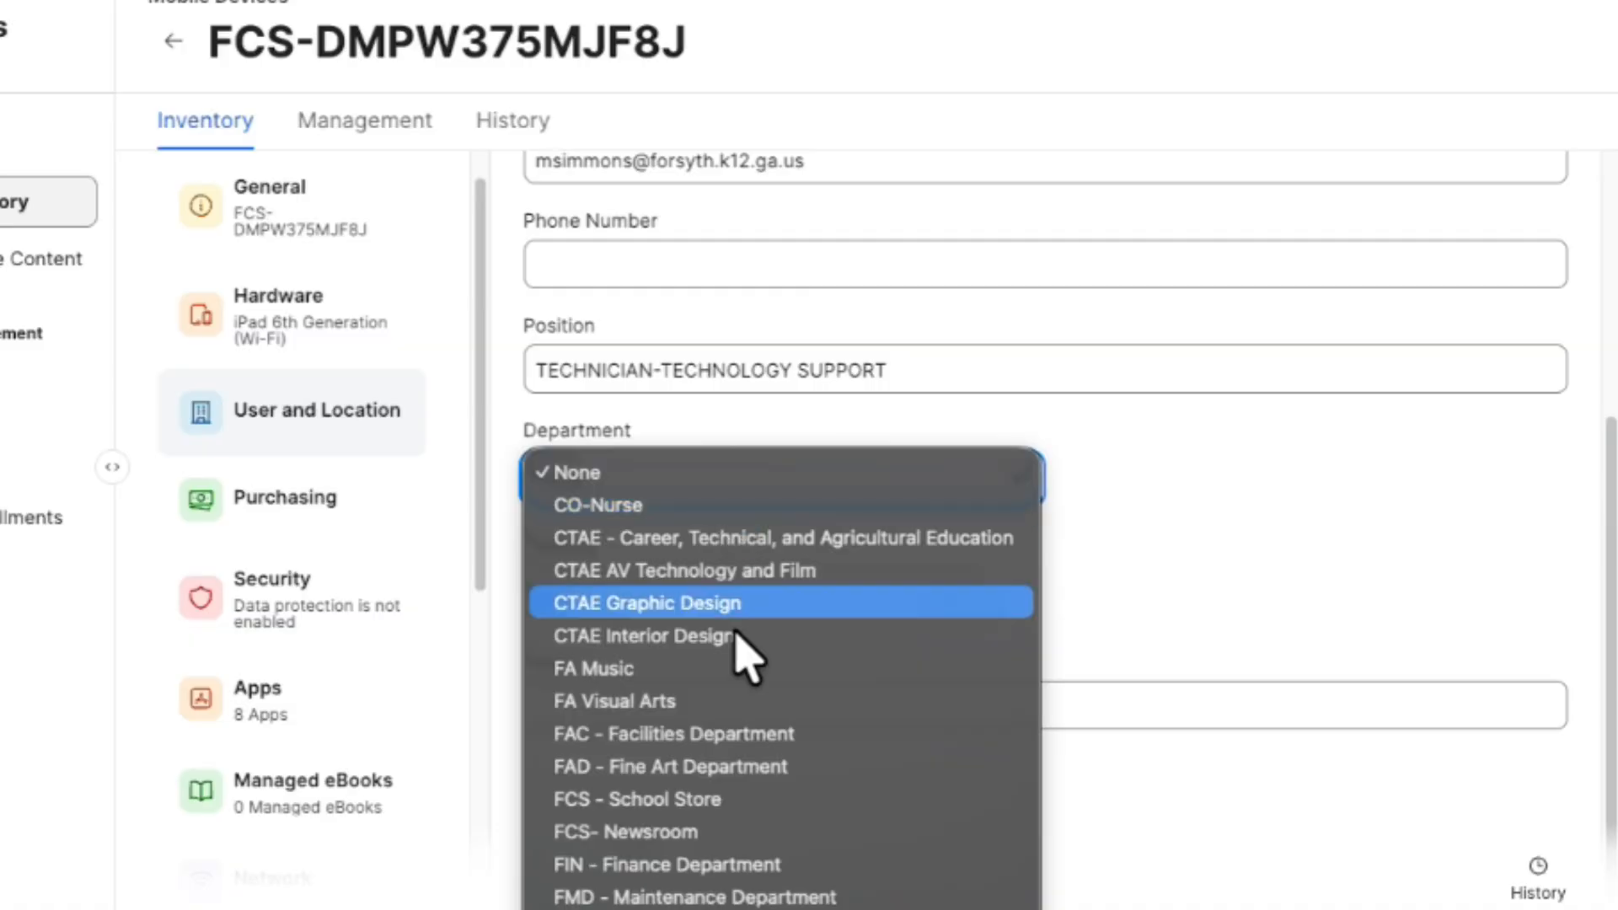
{"action": "scroll", "coordinate": [841, 776], "scroll_direction": "down", "scroll_amount": 5}
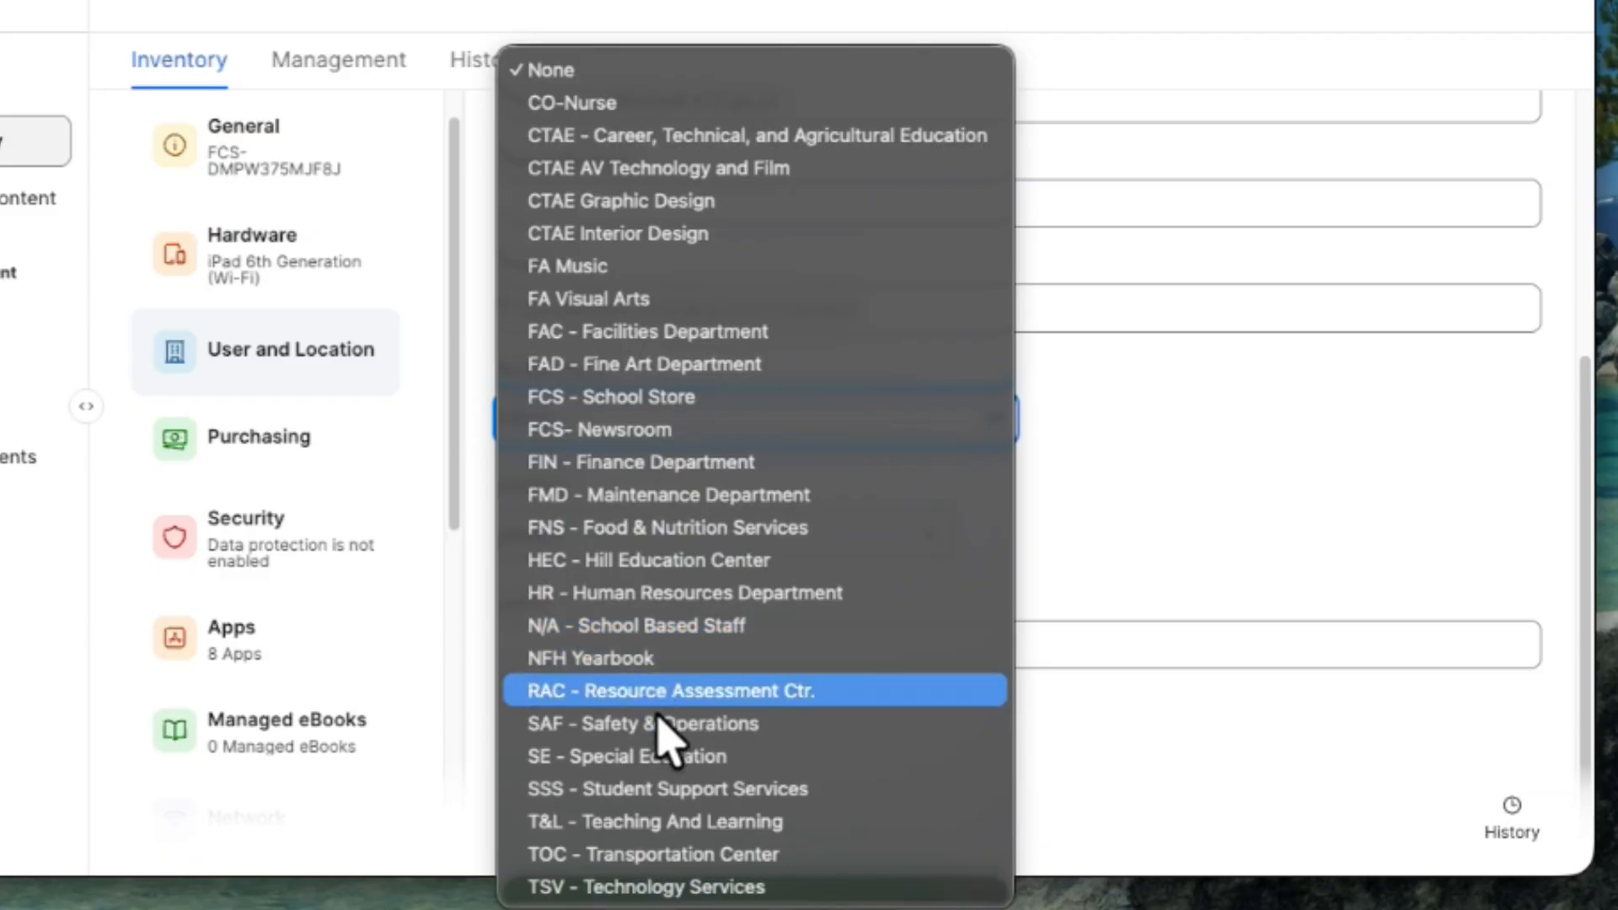
{"action": "left_click", "coordinate": [696, 886]}
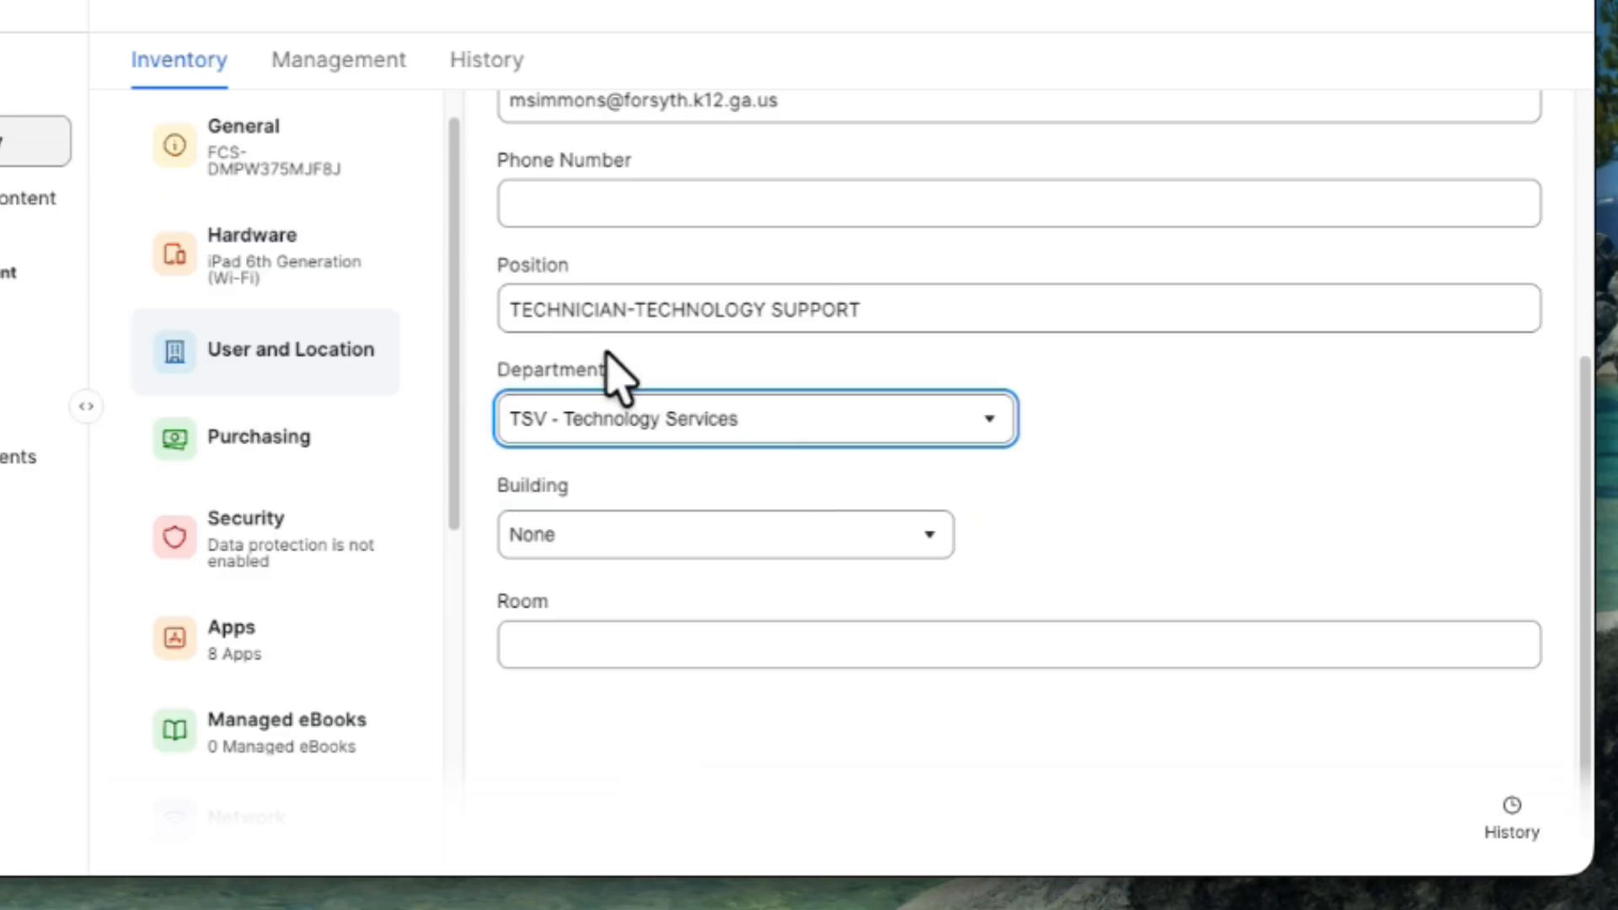
Set the device's building to CS - Technology
{"action": "left_click", "coordinate": [625, 535]}
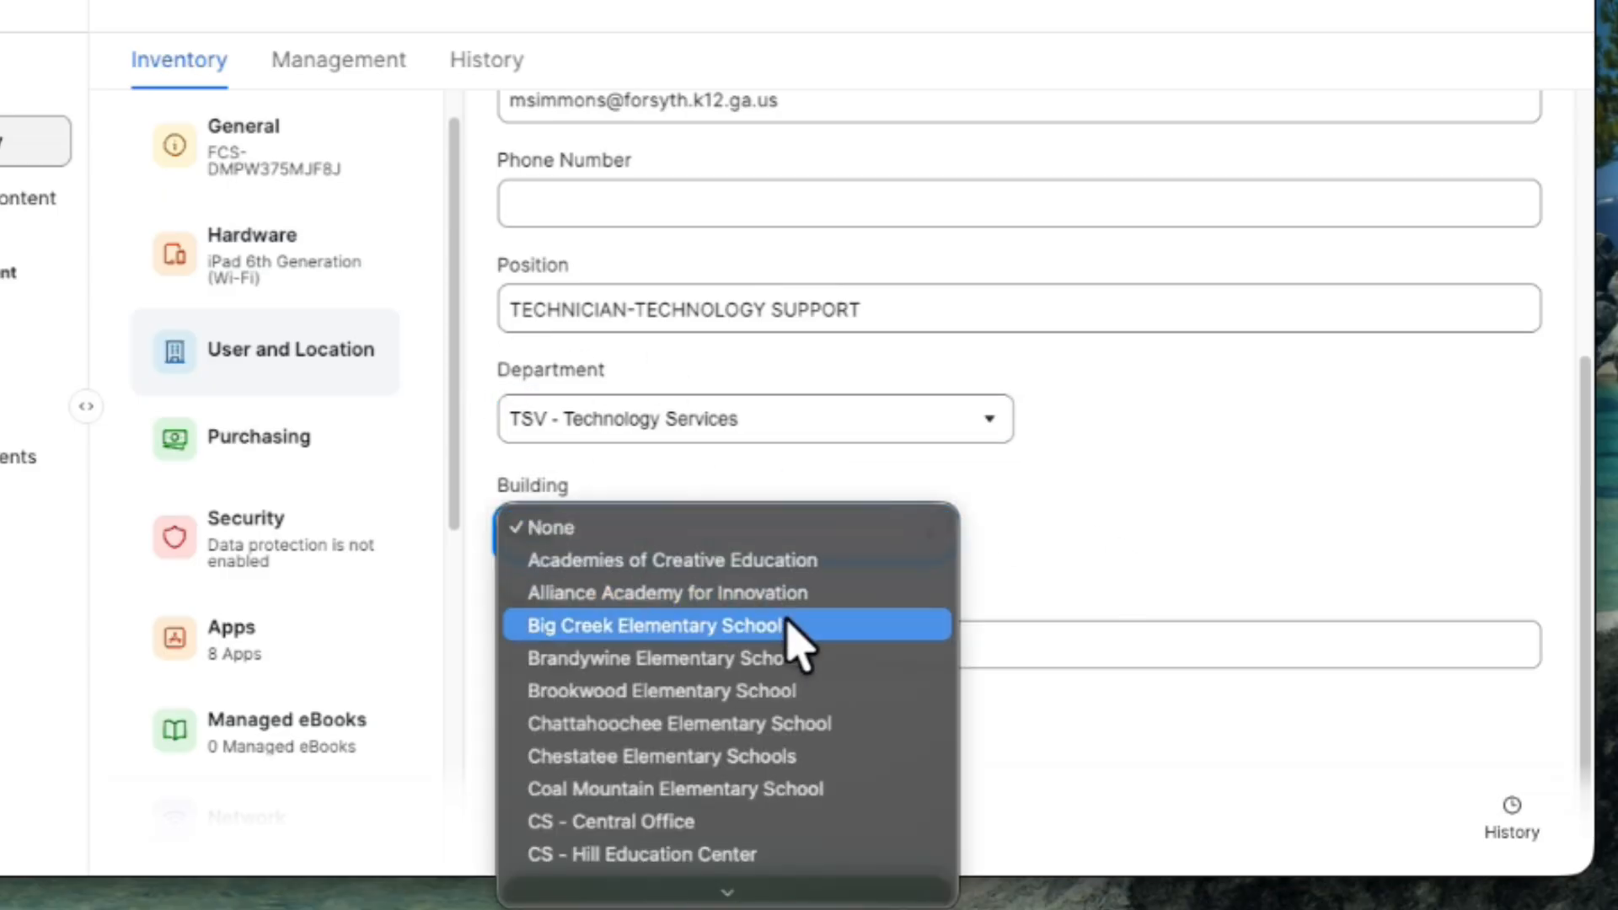
{"action": "scroll", "coordinate": [796, 645], "scroll_direction": "down", "scroll_amount": 3}
{"action": "scroll", "coordinate": [792, 647], "scroll_direction": "down", "scroll_amount": 15}
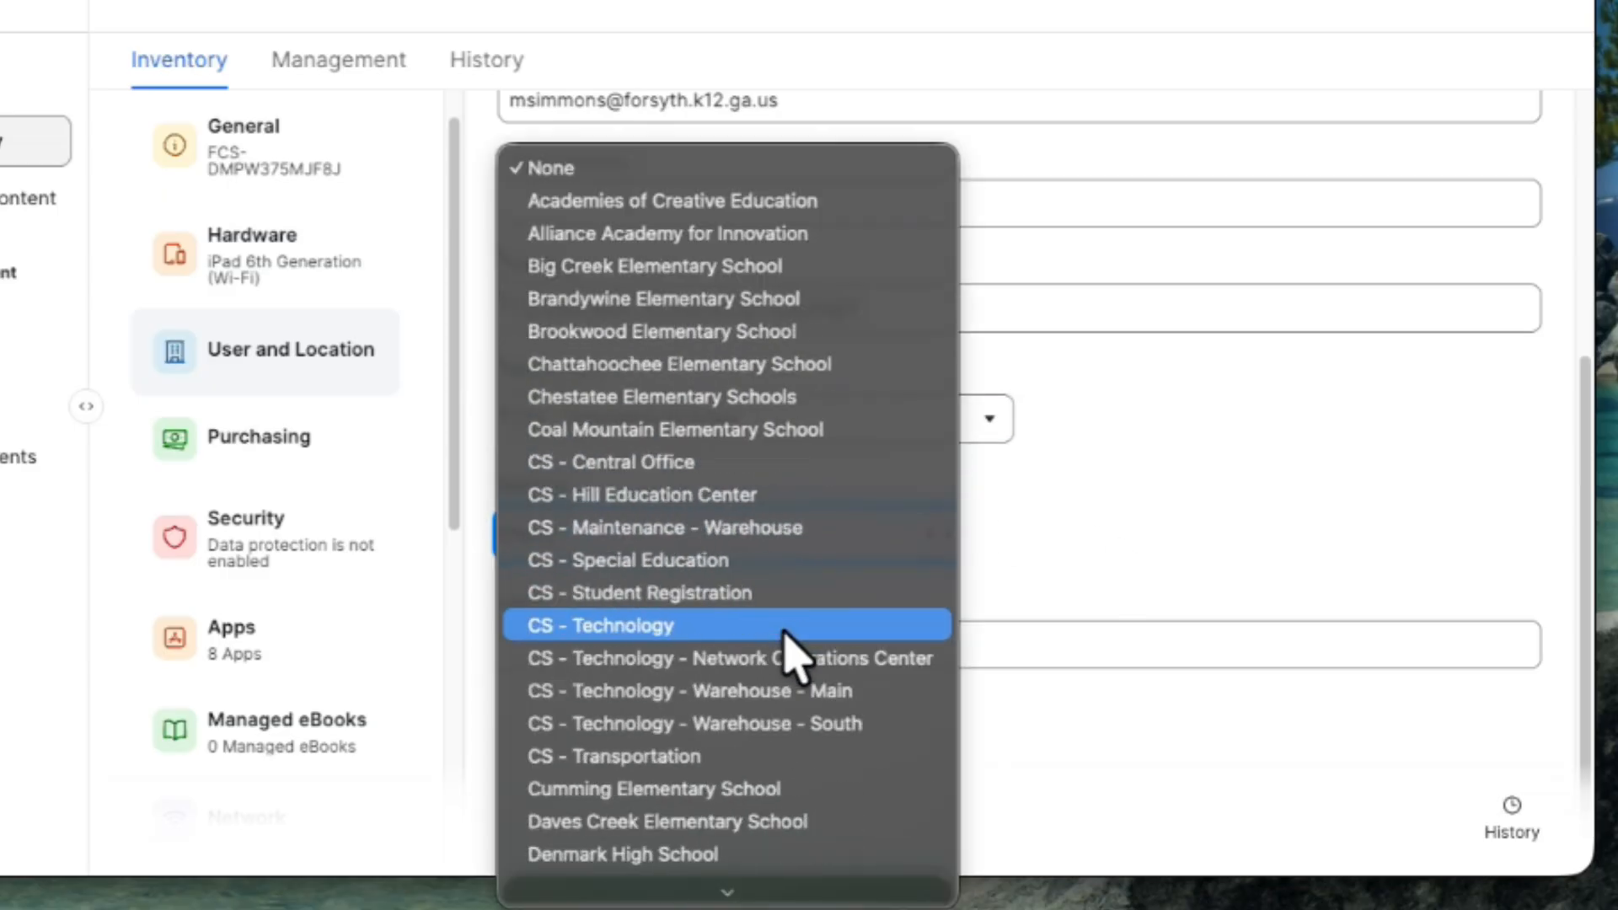
{"action": "scroll", "coordinate": [792, 649], "scroll_direction": "up", "scroll_amount": 5}
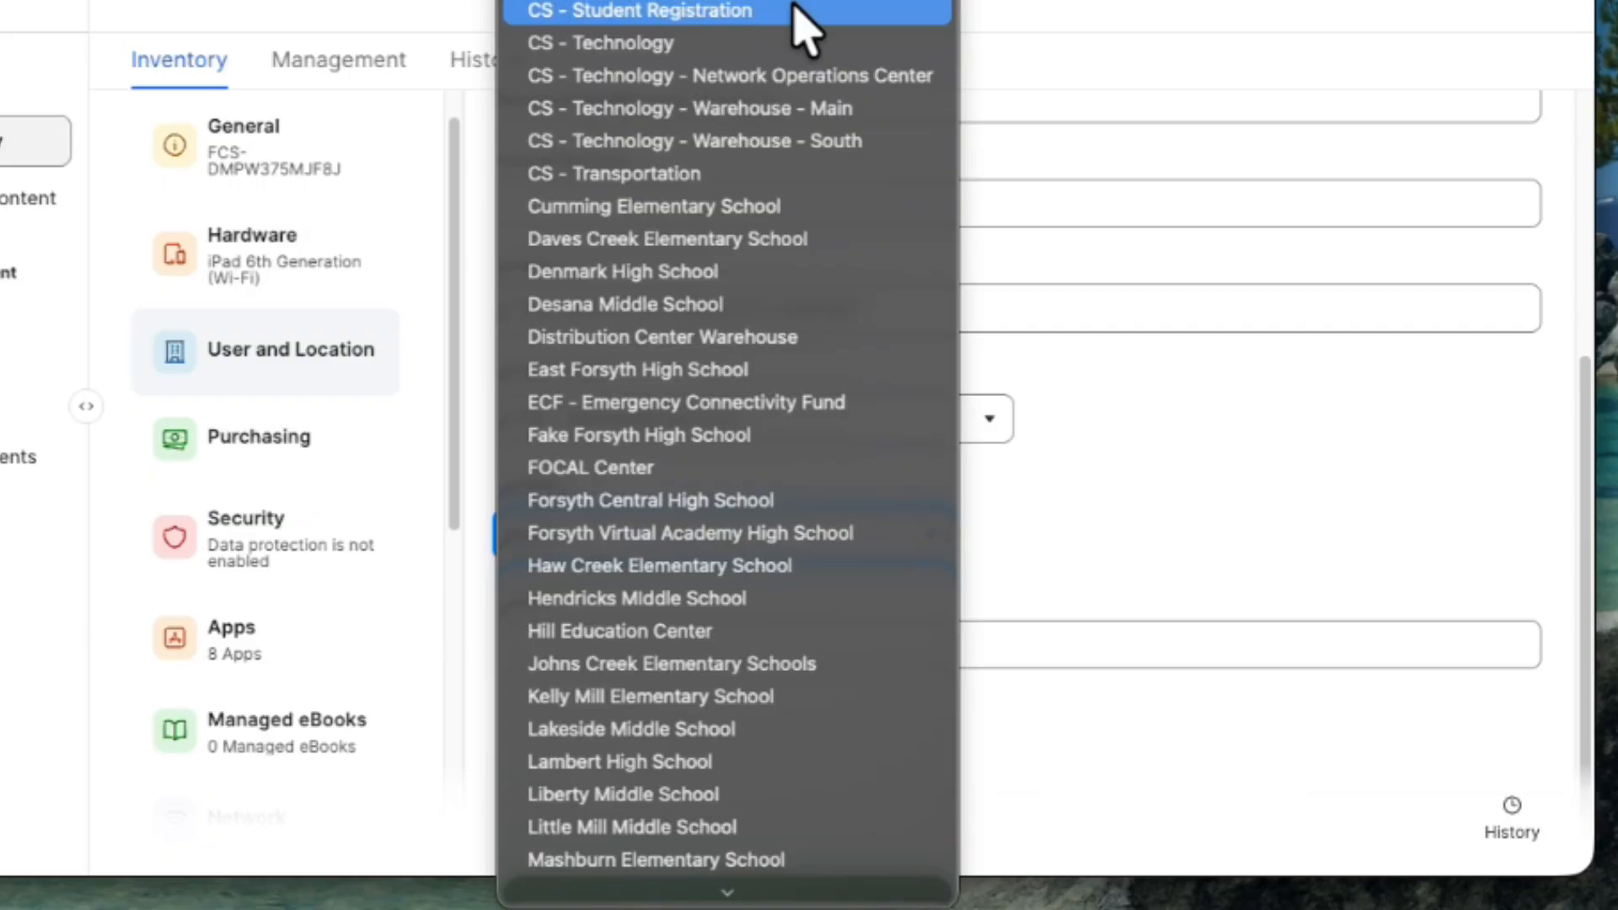
{"action": "left_click", "coordinate": [604, 44]}
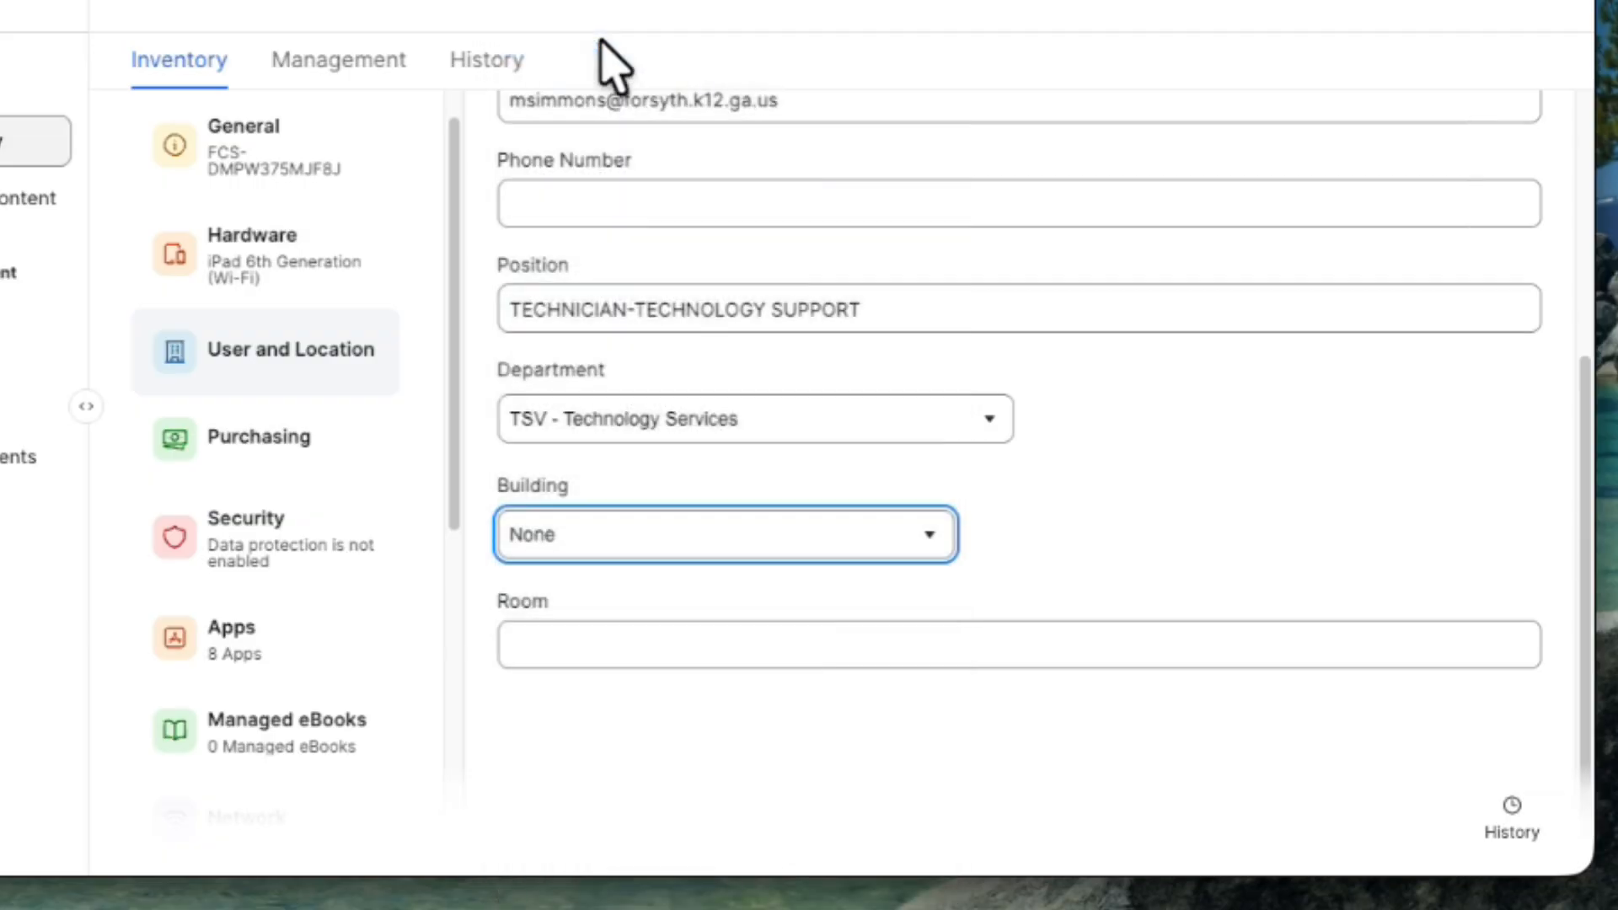
Try Student and Staff as values for the device's room, clearing each one
{"action": "left_click", "coordinate": [712, 649]}
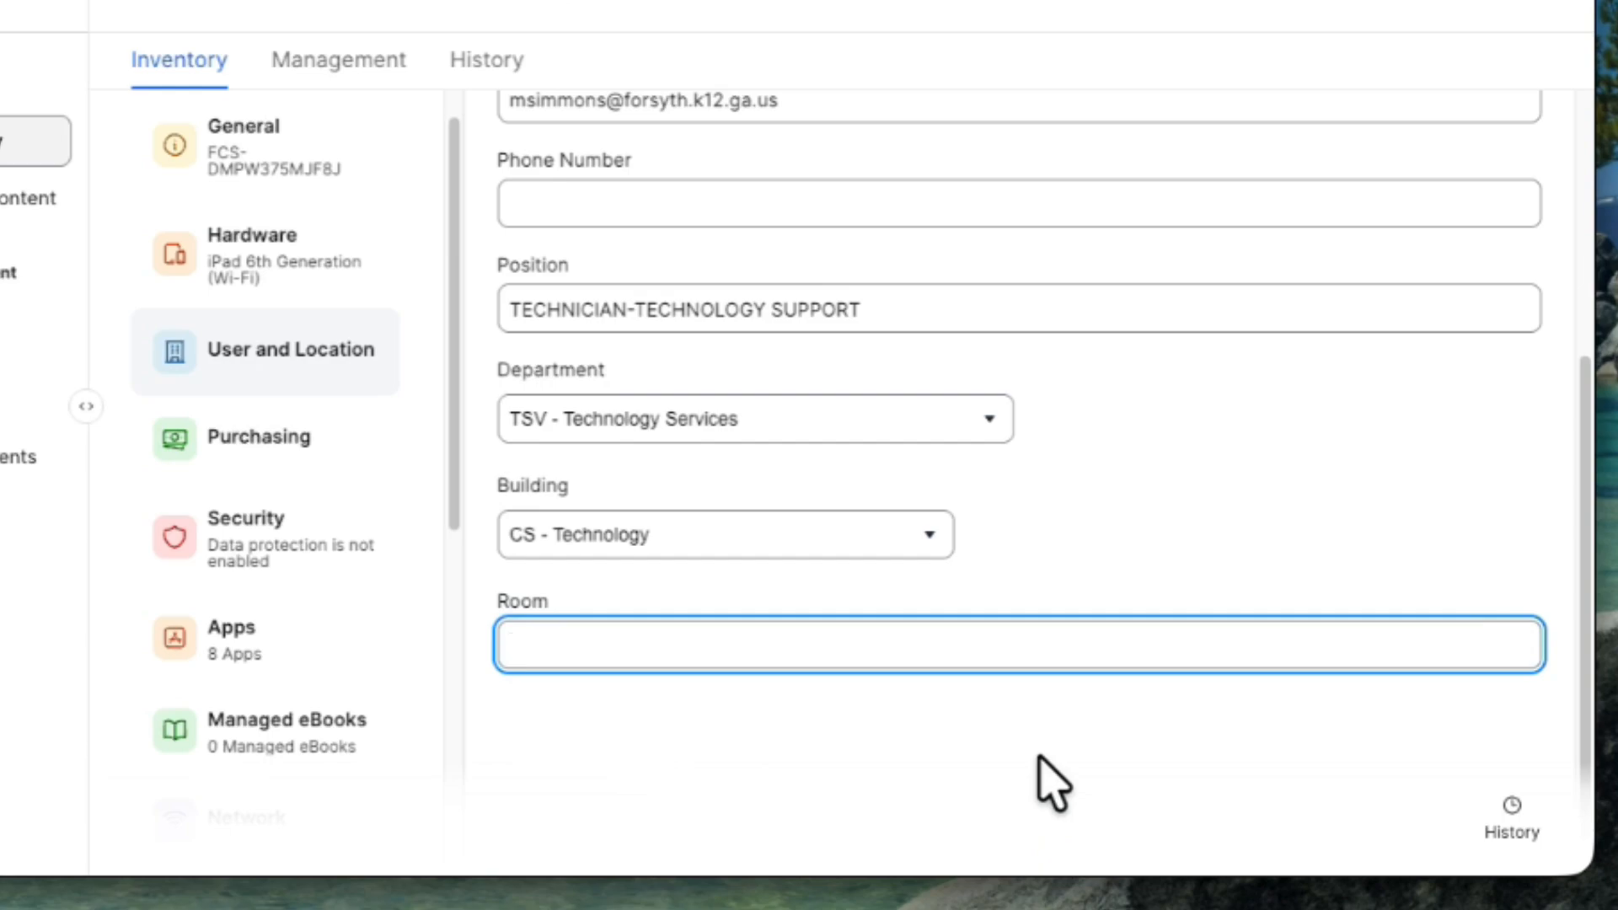
{"action": "type", "text": "Student"}
{"action": "key", "text": "BackSpace"}
{"action": "key", "text": "BackSpace"}
{"action": "key", "text": "BackSpace"}
{"action": "key", "text": "BackSpace"}
{"action": "key", "text": "BackSpace"}
{"action": "key", "text": "BackSpace"}
{"action": "type", "text": "taff"}
{"action": "key", "text": "BackSpace"}
{"action": "key", "text": "BackSpace"}
{"action": "key", "text": "BackSpace"}
{"action": "key", "text": "BackSpace"}
{"action": "key", "text": "BackSpace"}
Enter Admin as the device's room
{"action": "type", "text": "Asmi"}
{"action": "key", "text": "BackSpace"}
{"action": "key", "text": "BackSpace"}
{"action": "key", "text": "BackSpace"}
{"action": "type", "text": "dmin"}
Switch to Self Service, look through all available applications, and put its window away
{"action": "key", "text": "super+space"}
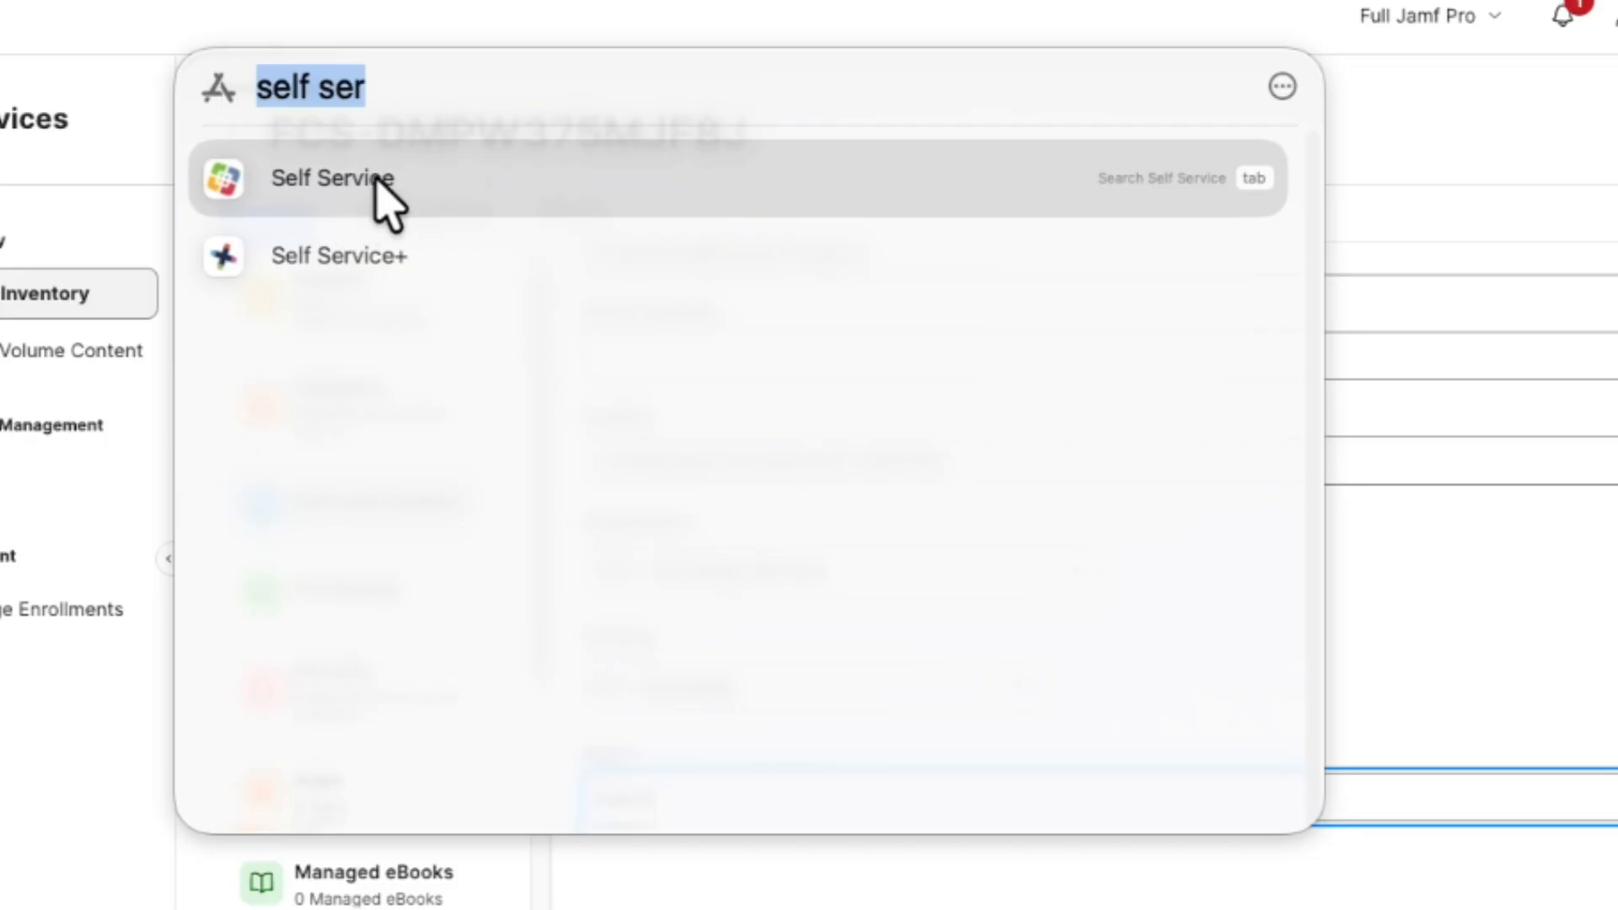
{"action": "left_click", "coordinate": [379, 181]}
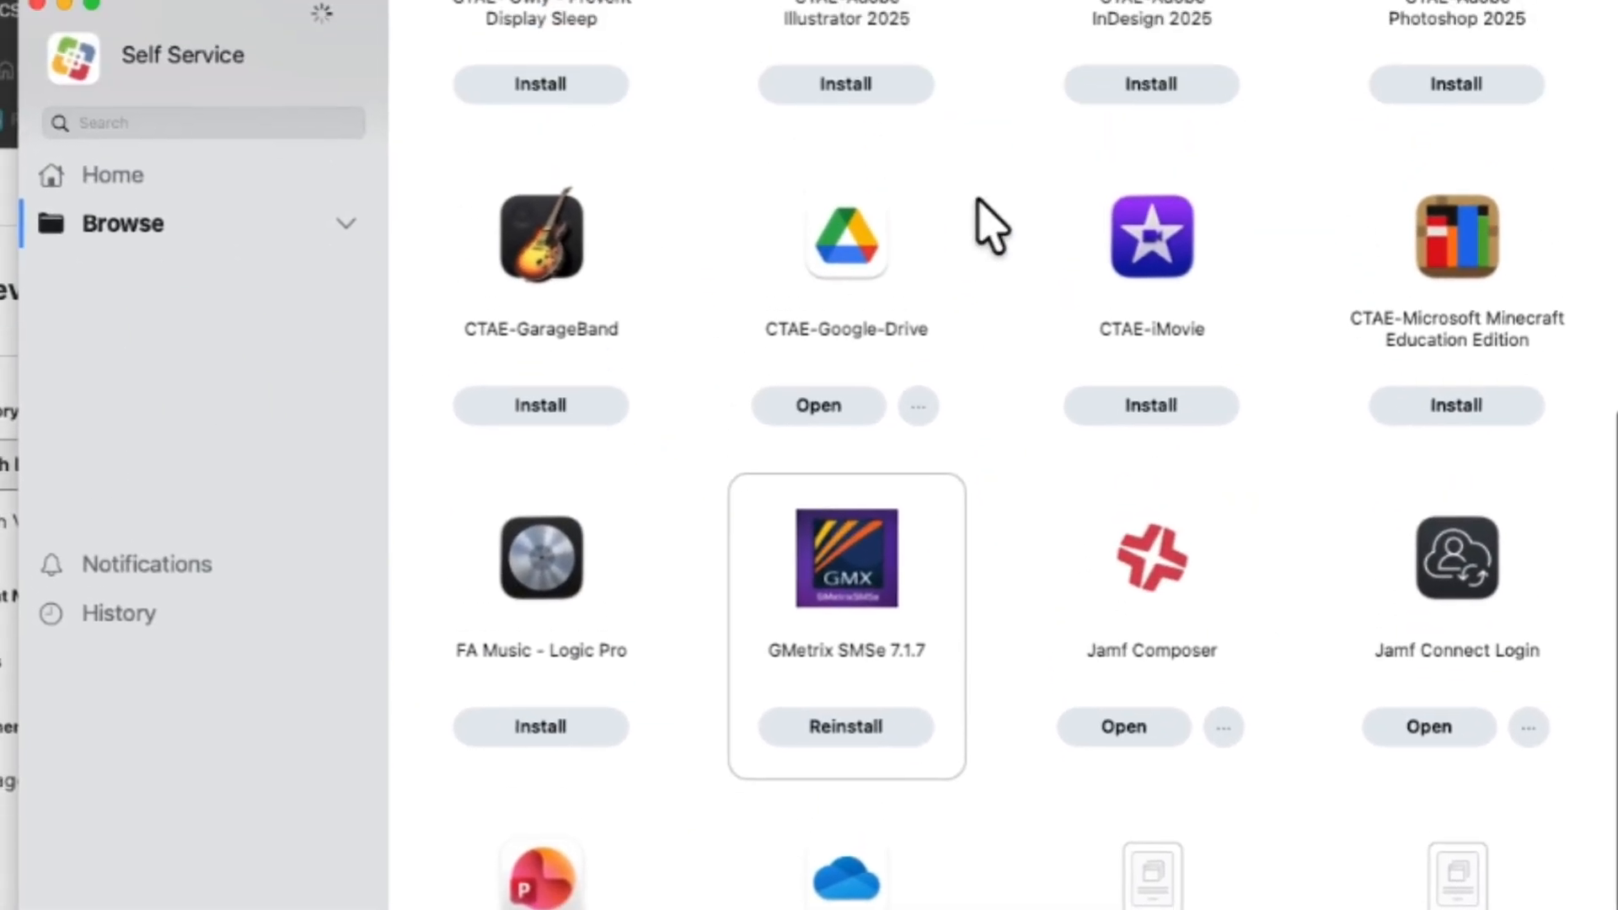
{"action": "left_click", "coordinate": [122, 316]}
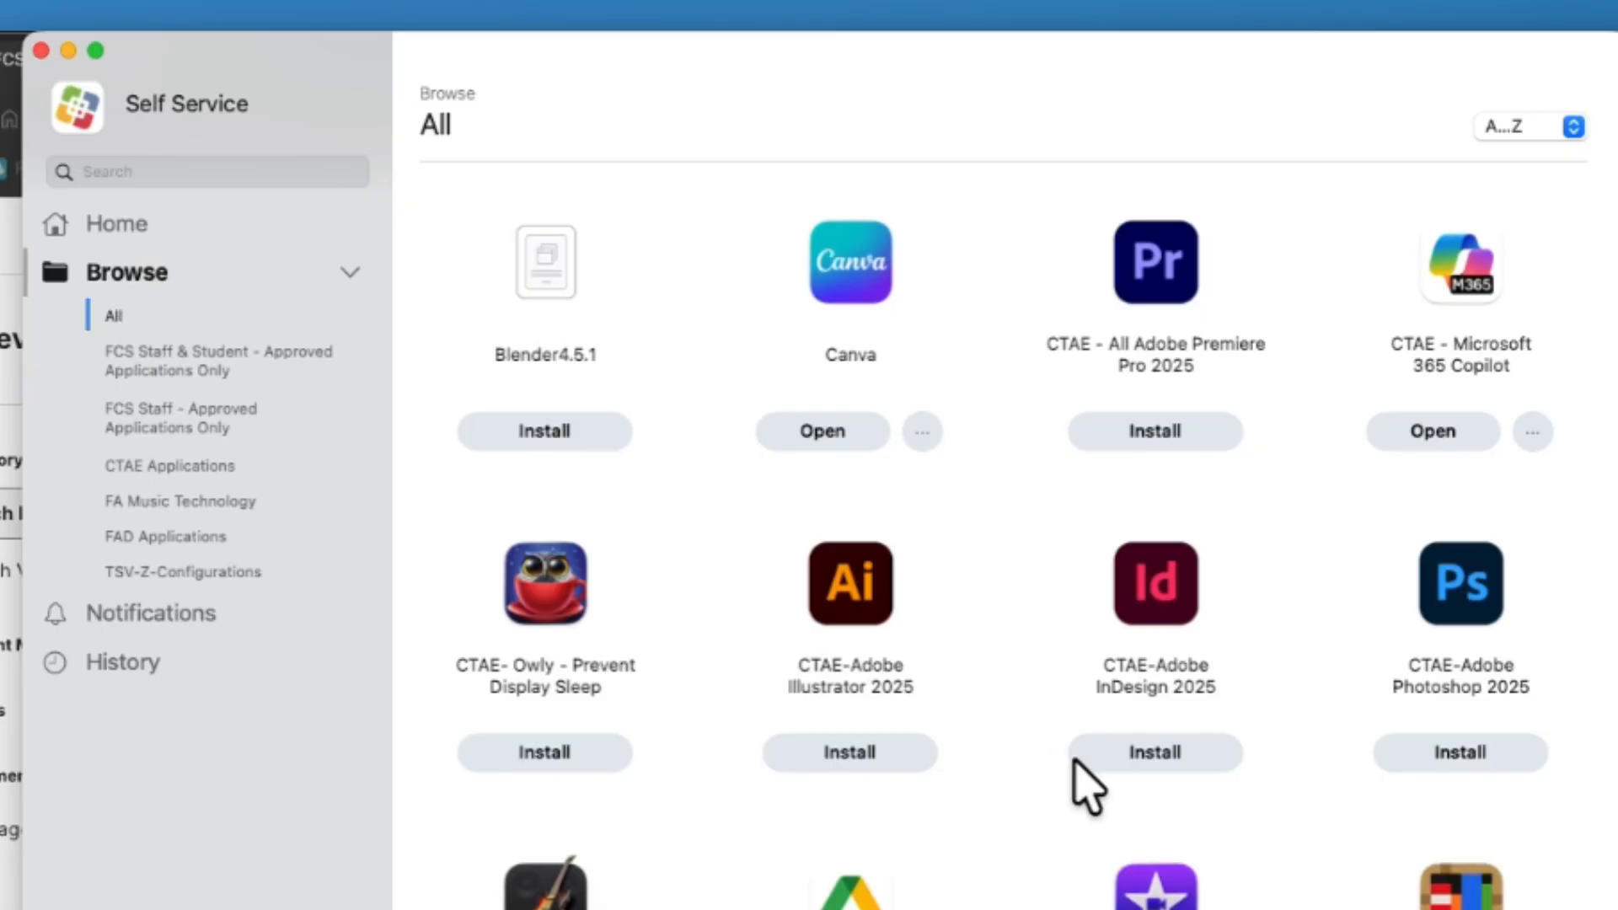
{"action": "scroll", "coordinate": [1249, 796], "scroll_direction": "down", "scroll_amount": 10}
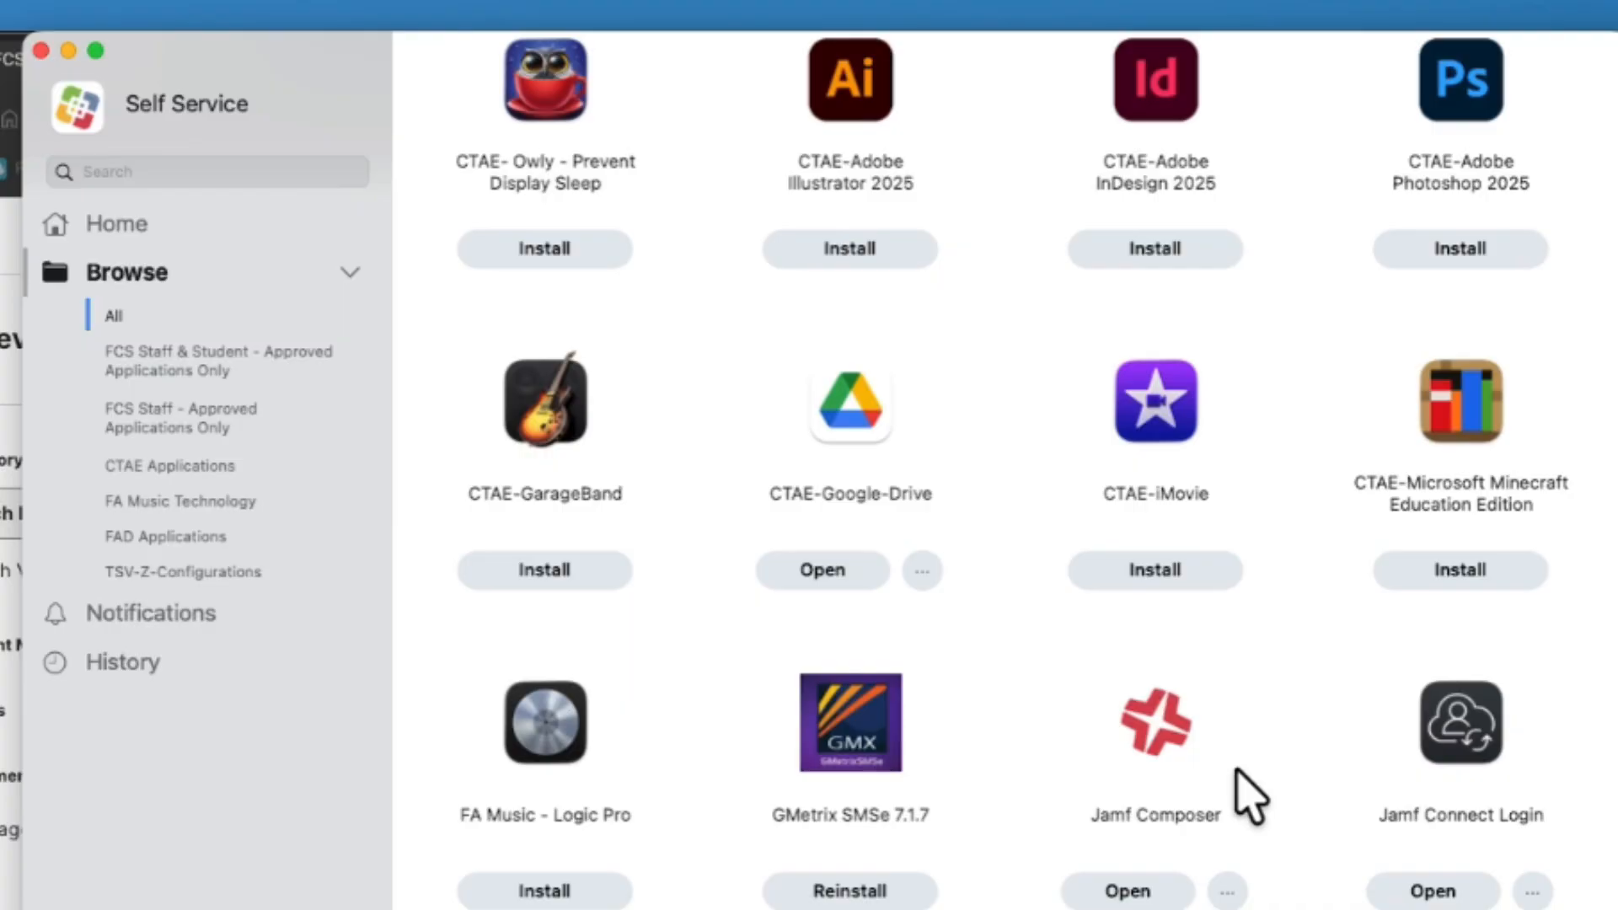
{"action": "scroll", "coordinate": [1247, 758], "scroll_direction": "down", "scroll_amount": 3}
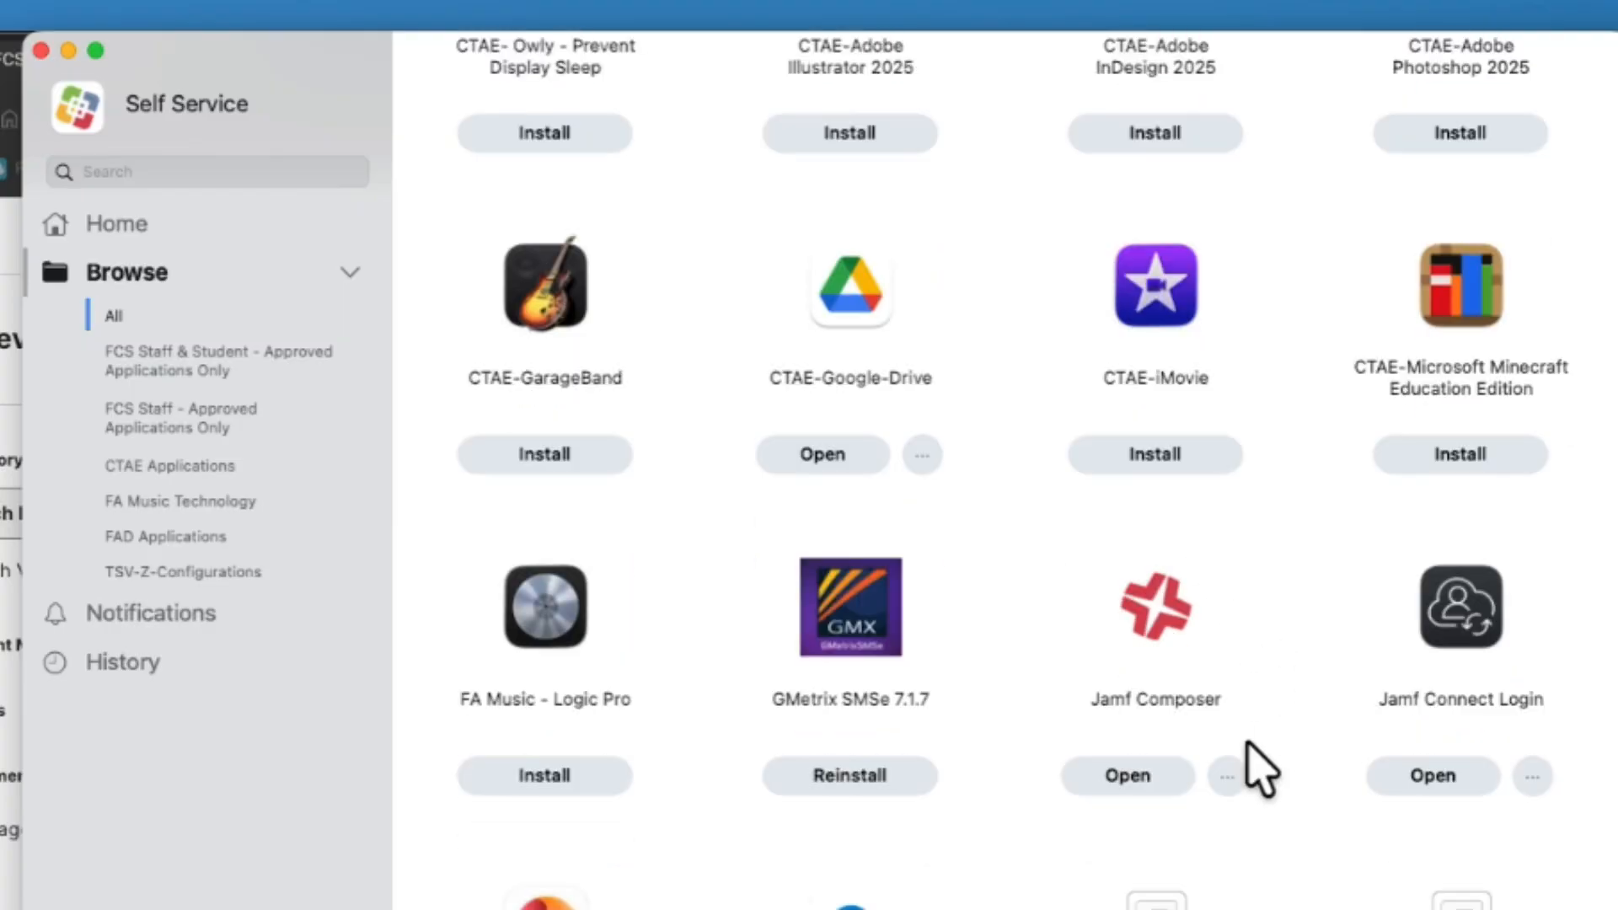
{"action": "scroll", "coordinate": [1256, 767], "scroll_direction": "up", "scroll_amount": 12}
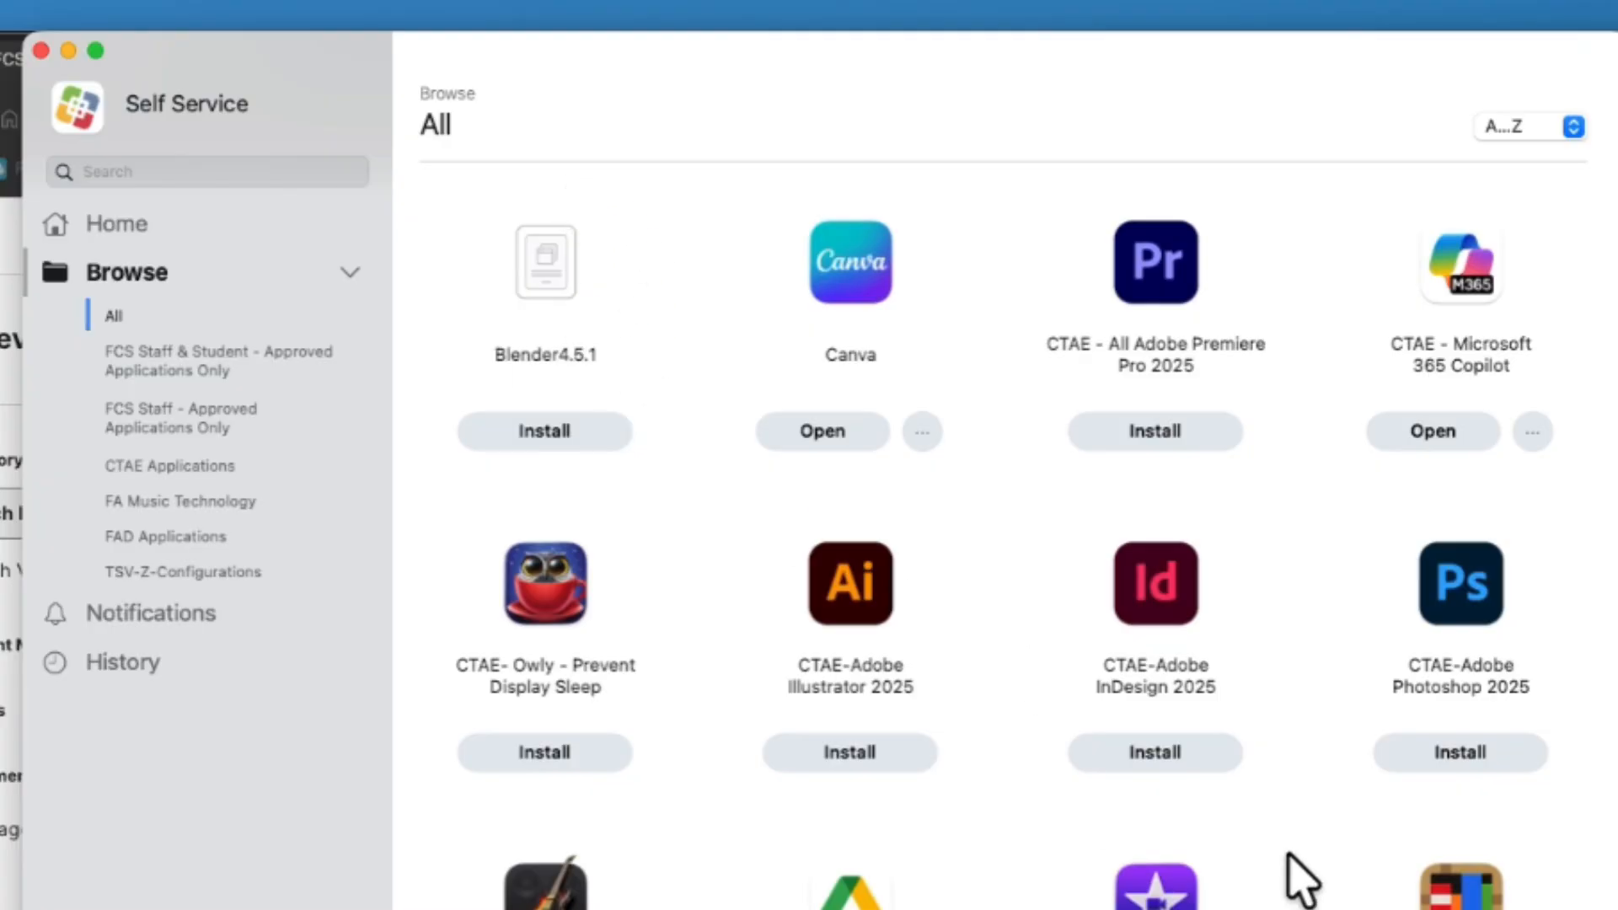
{"action": "left_click", "coordinate": [69, 51]}
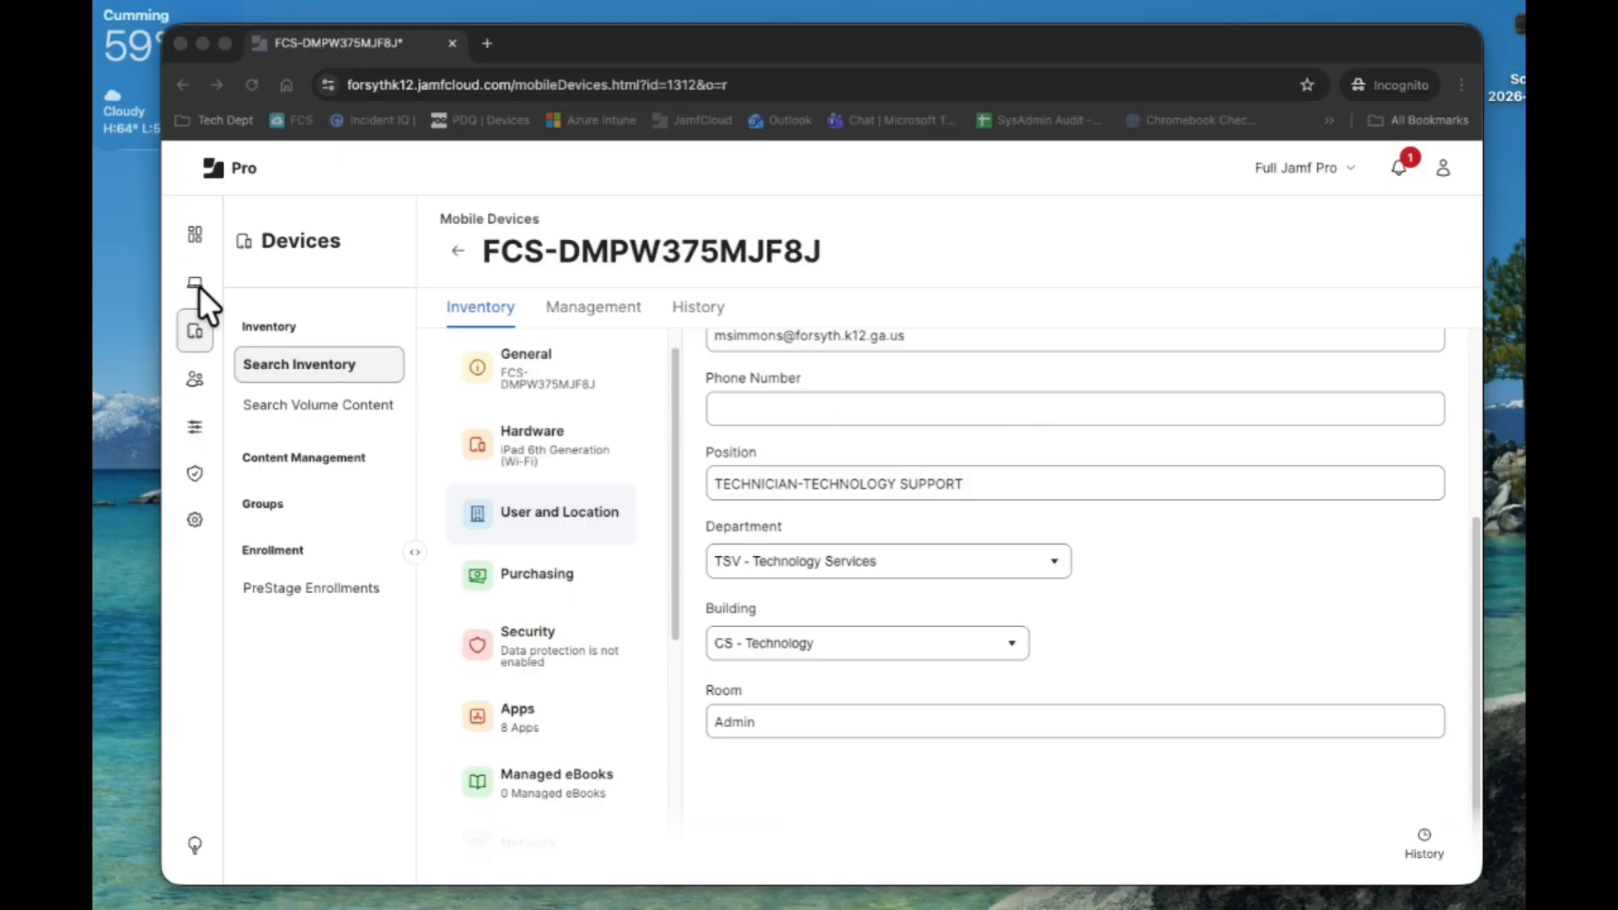
Return to the iPad's record and discard the User and Location edits
{"action": "scroll", "coordinate": [1358, 580], "scroll_direction": "up", "scroll_amount": 4}
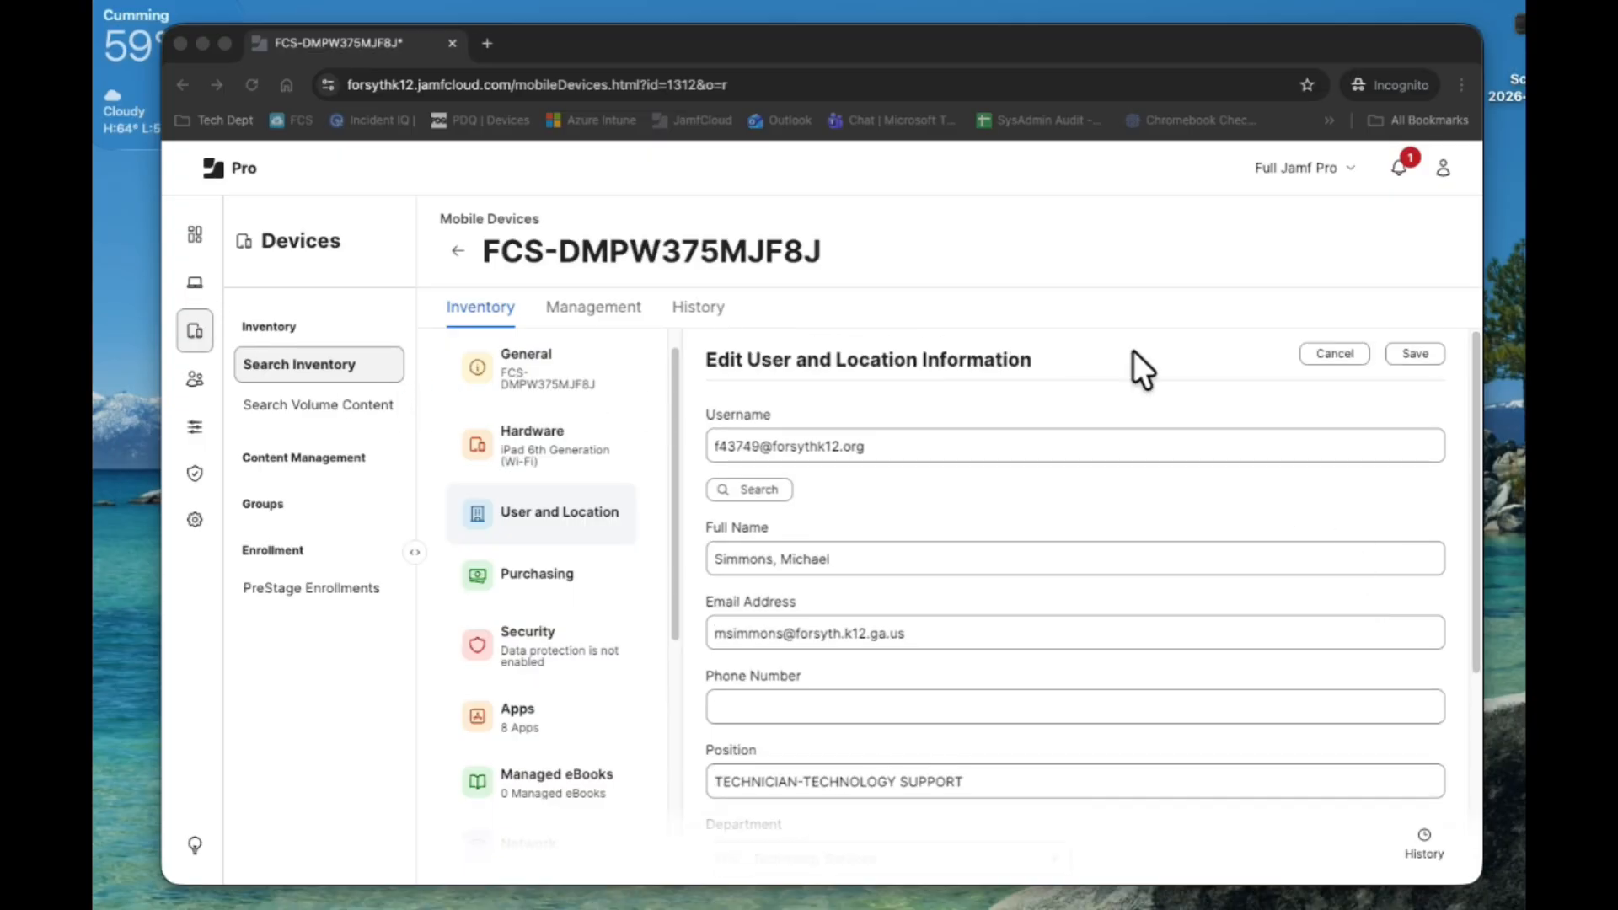
{"action": "left_click", "coordinate": [1334, 354]}
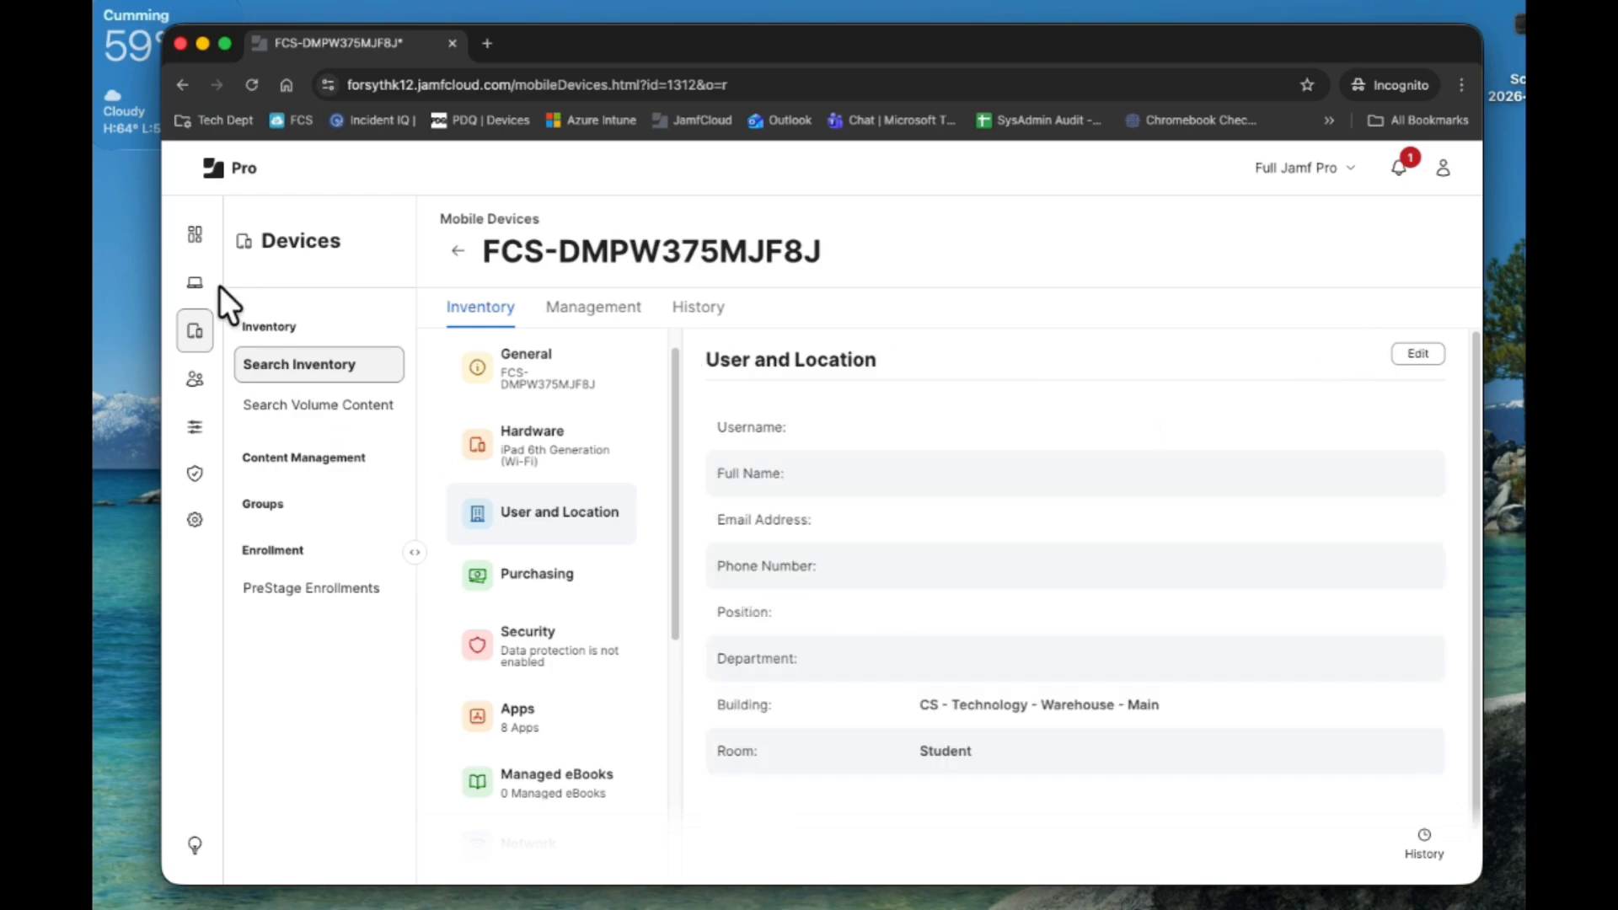
Open the record of computer CTAE-C02CR9F3PN5T from the All Computers search in the computer inventory
{"action": "left_click", "coordinate": [195, 283]}
{"action": "left_click", "coordinate": [325, 364]}
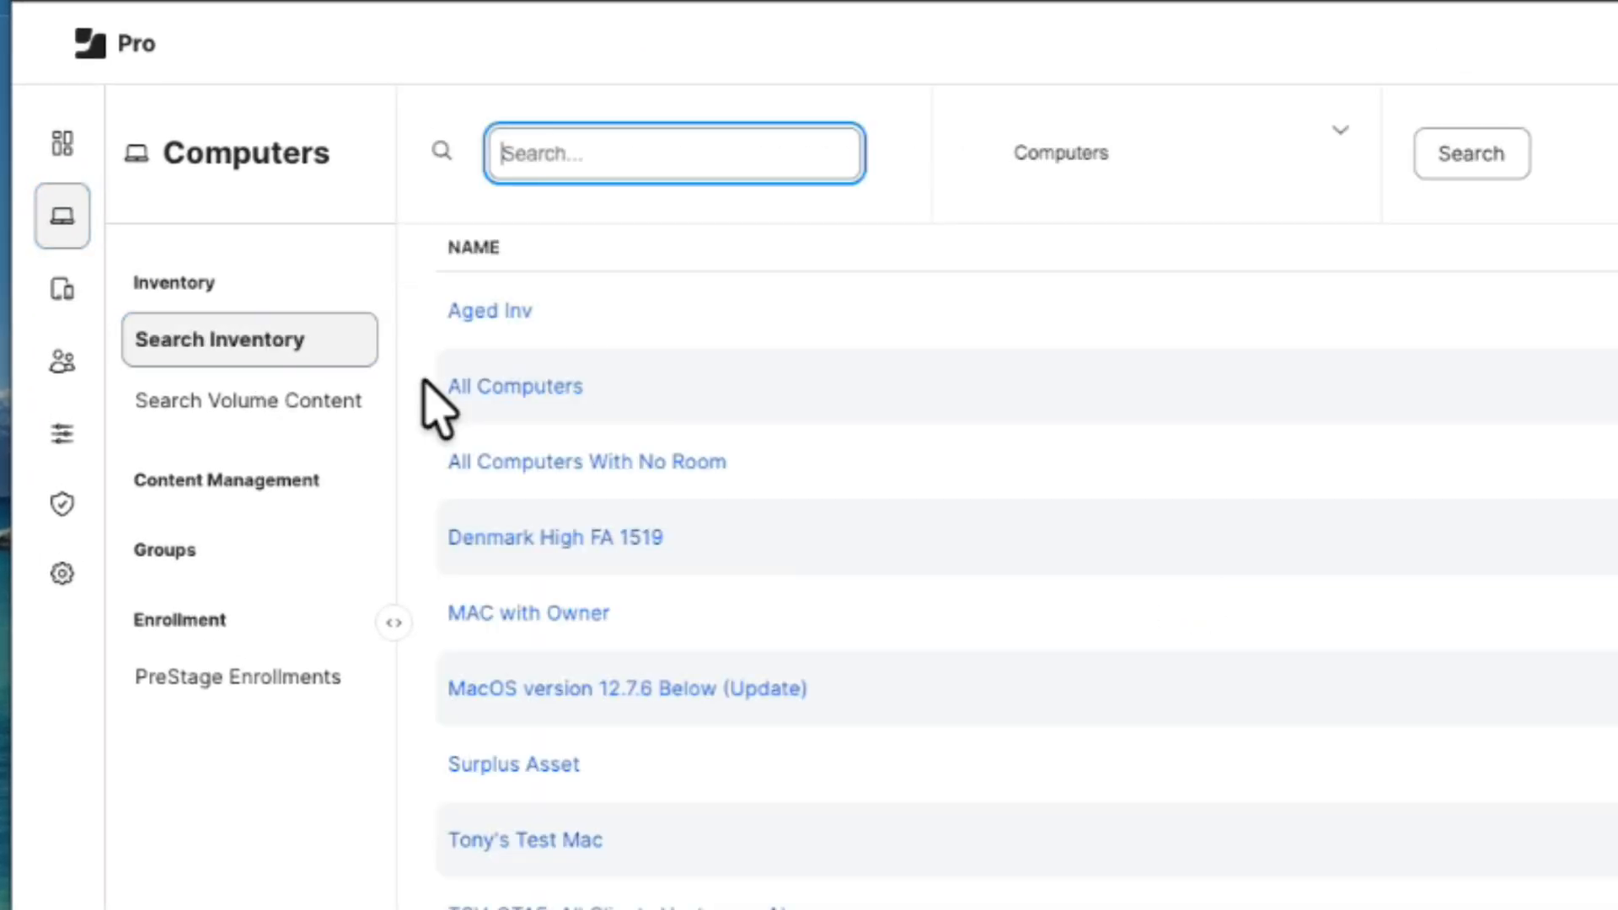
{"action": "left_click", "coordinate": [524, 387]}
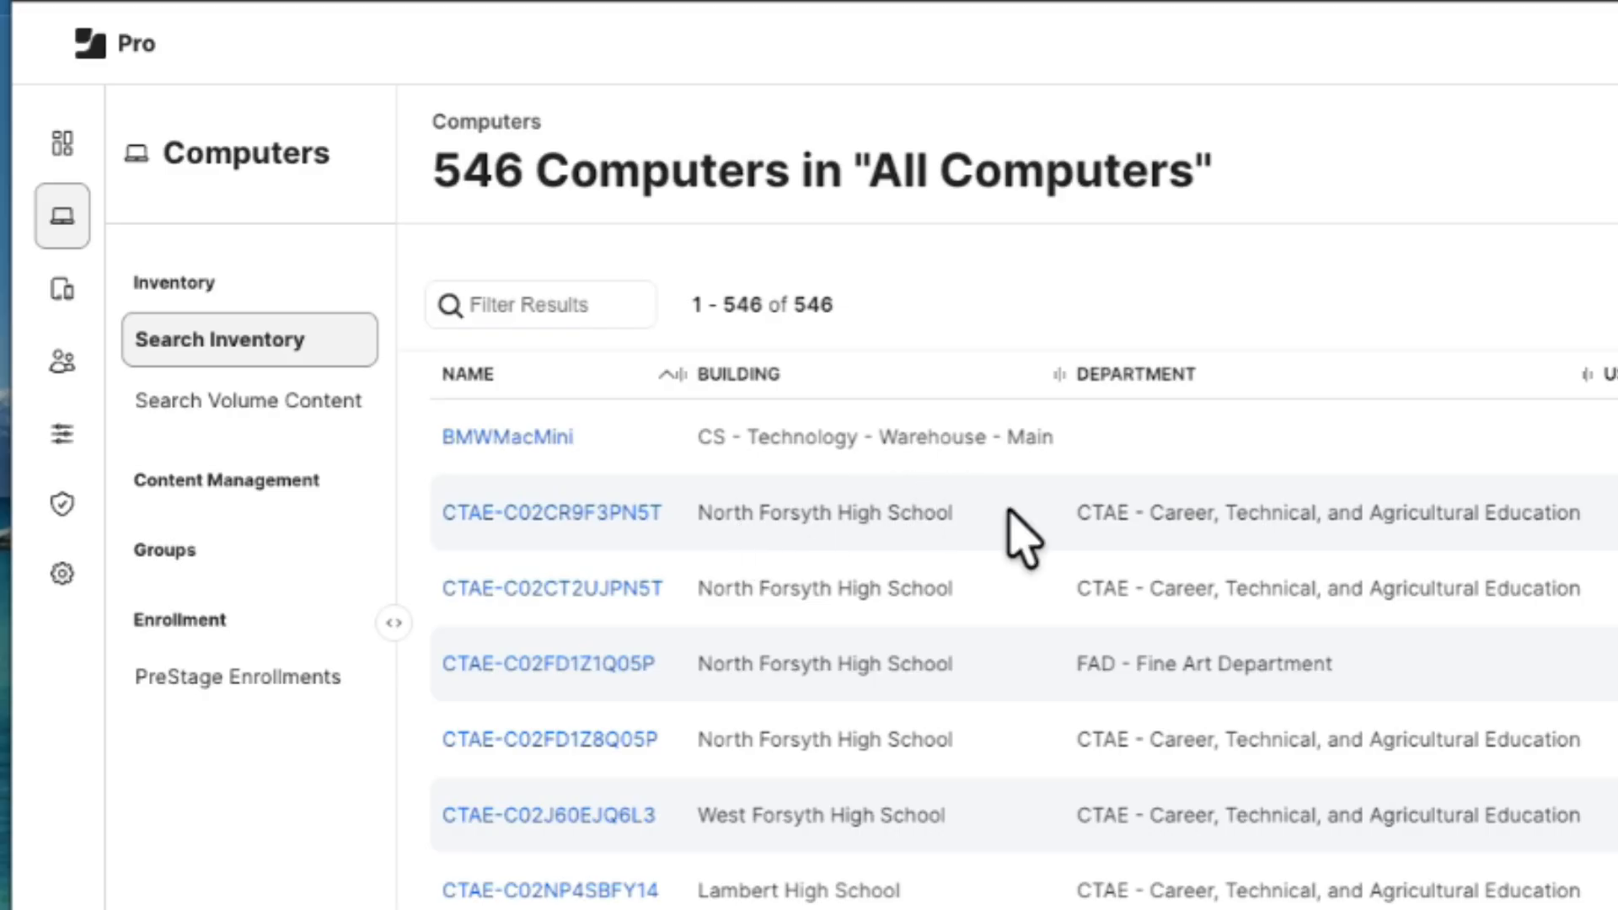
{"action": "left_click", "coordinate": [566, 527]}
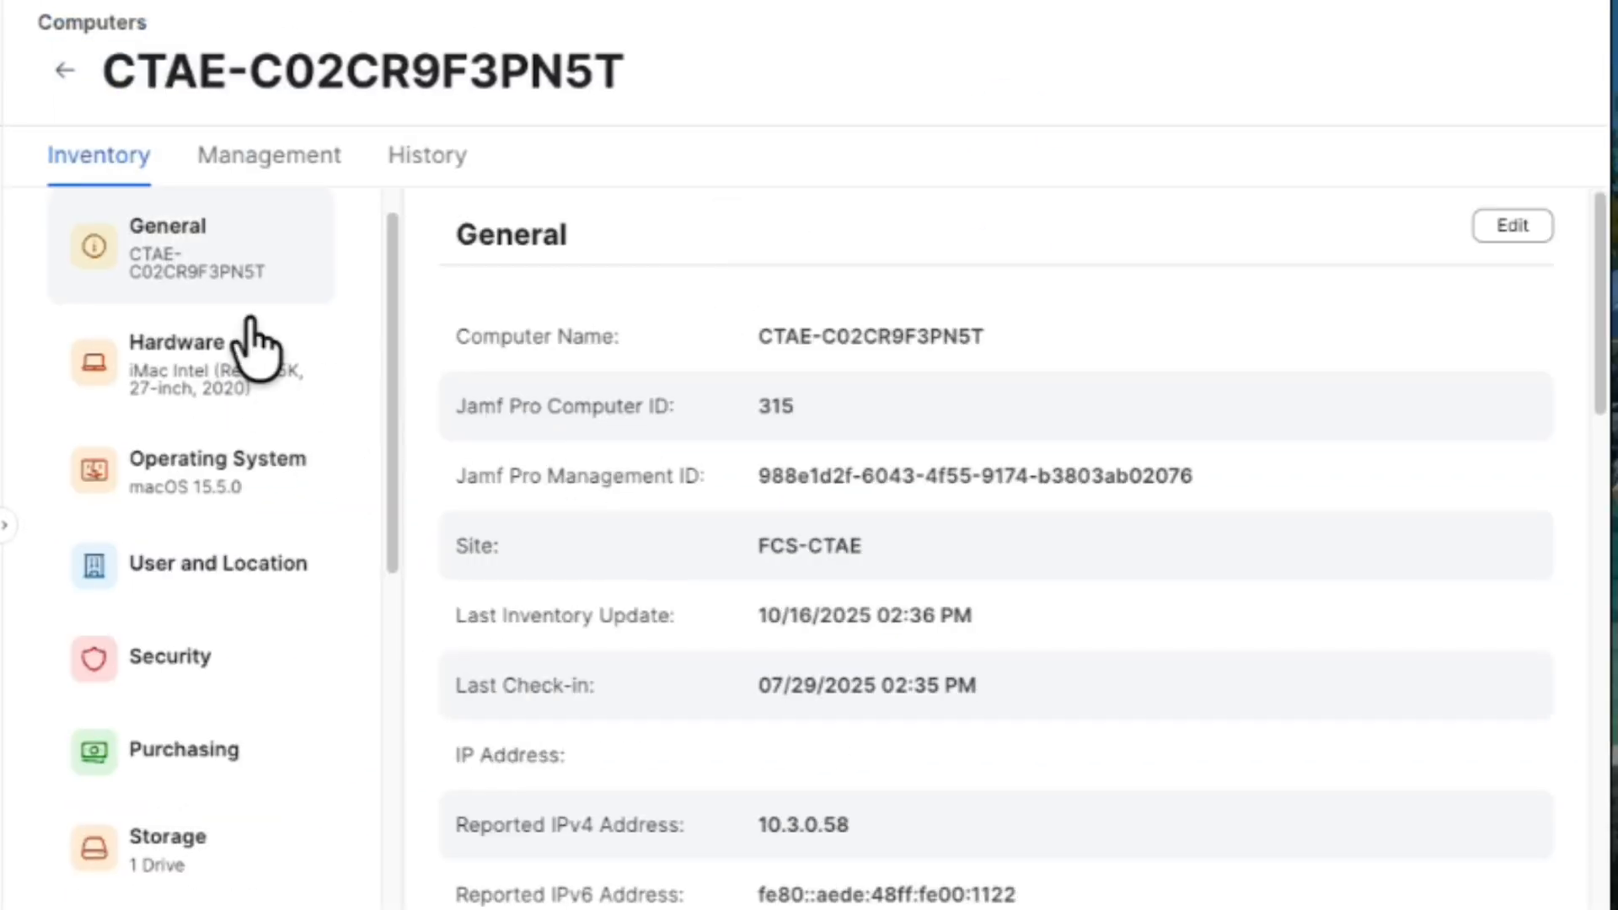
Check which sites can be assigned in the computer's General information, and leave the editing without saving
{"action": "left_click_drag", "start_coordinate": [756, 546], "coordinate": [868, 545]}
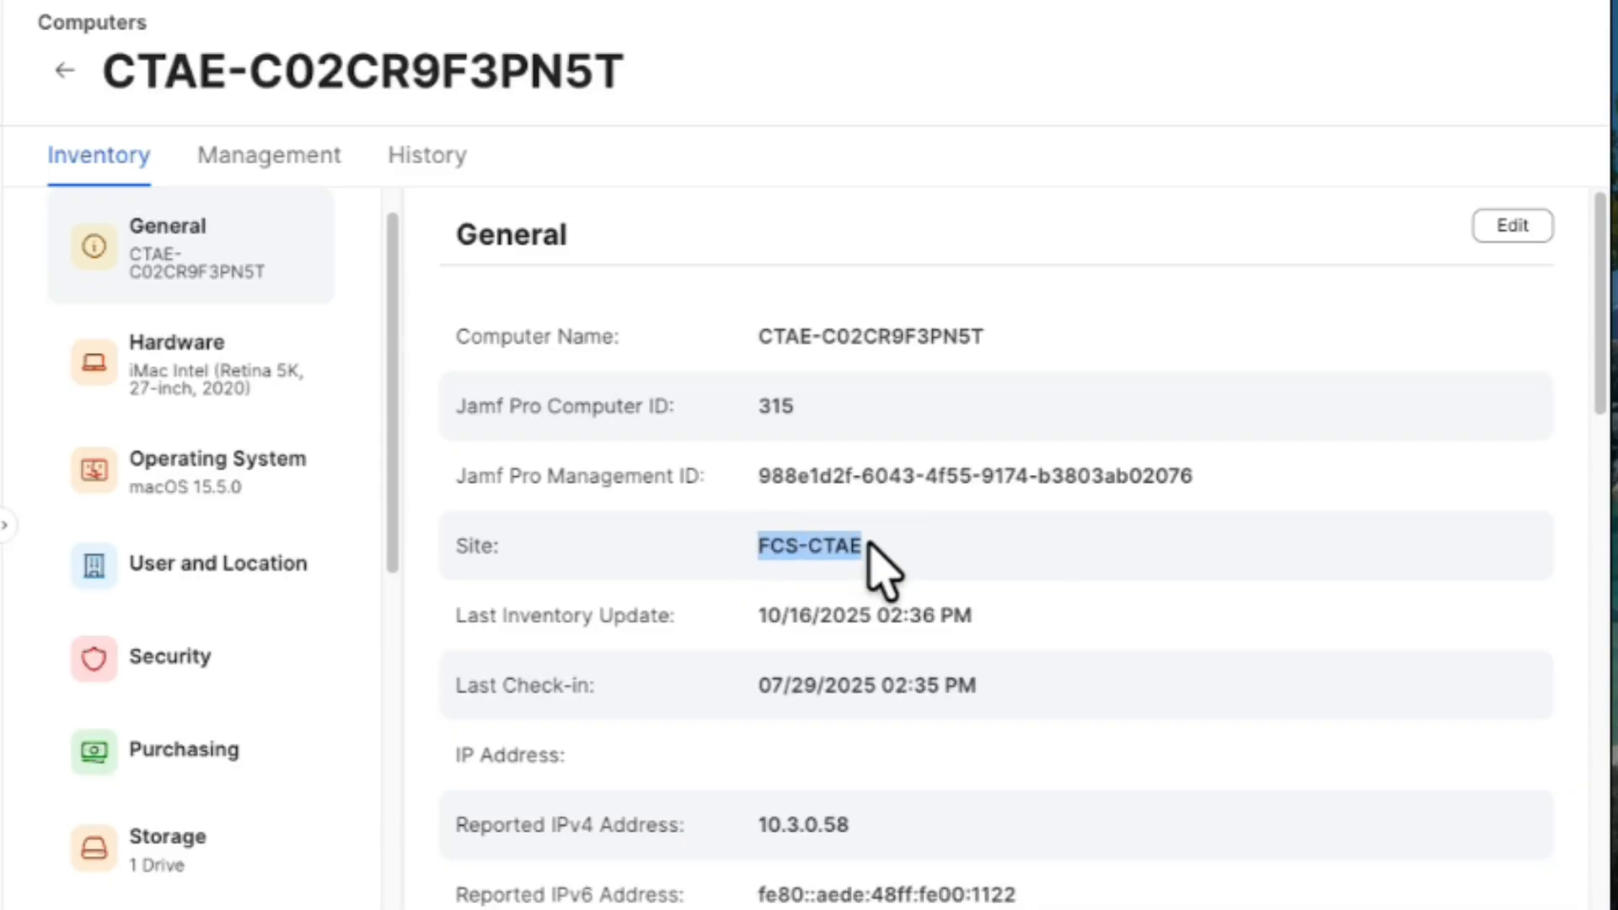
{"action": "left_click", "coordinate": [1508, 226]}
{"action": "left_click", "coordinate": [643, 505]}
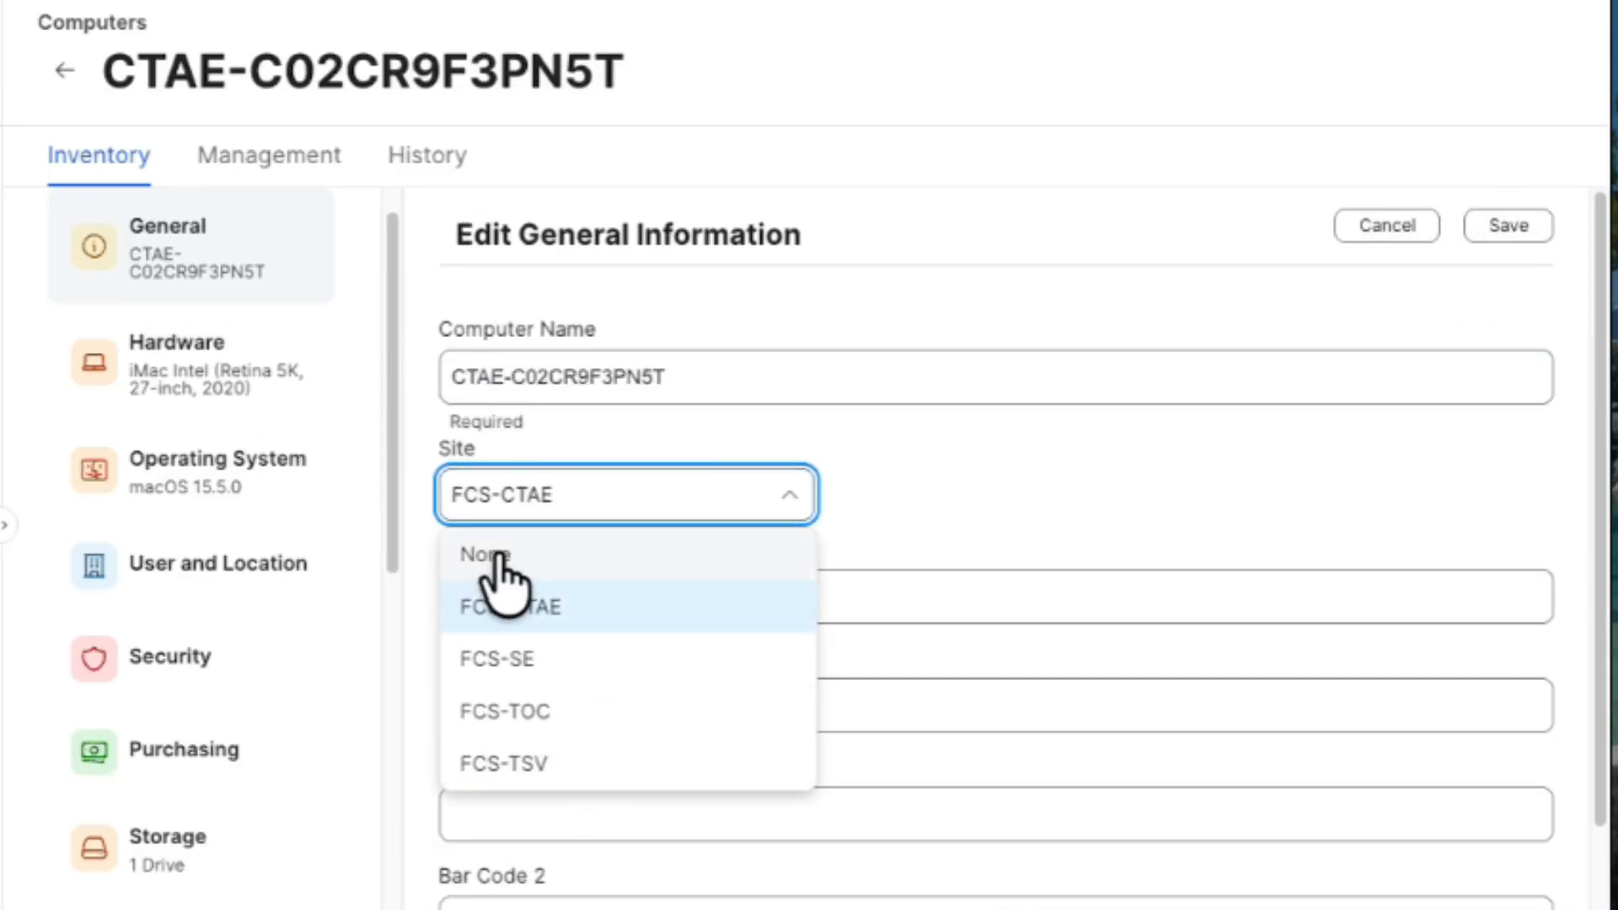
{"action": "left_click", "coordinate": [1382, 226]}
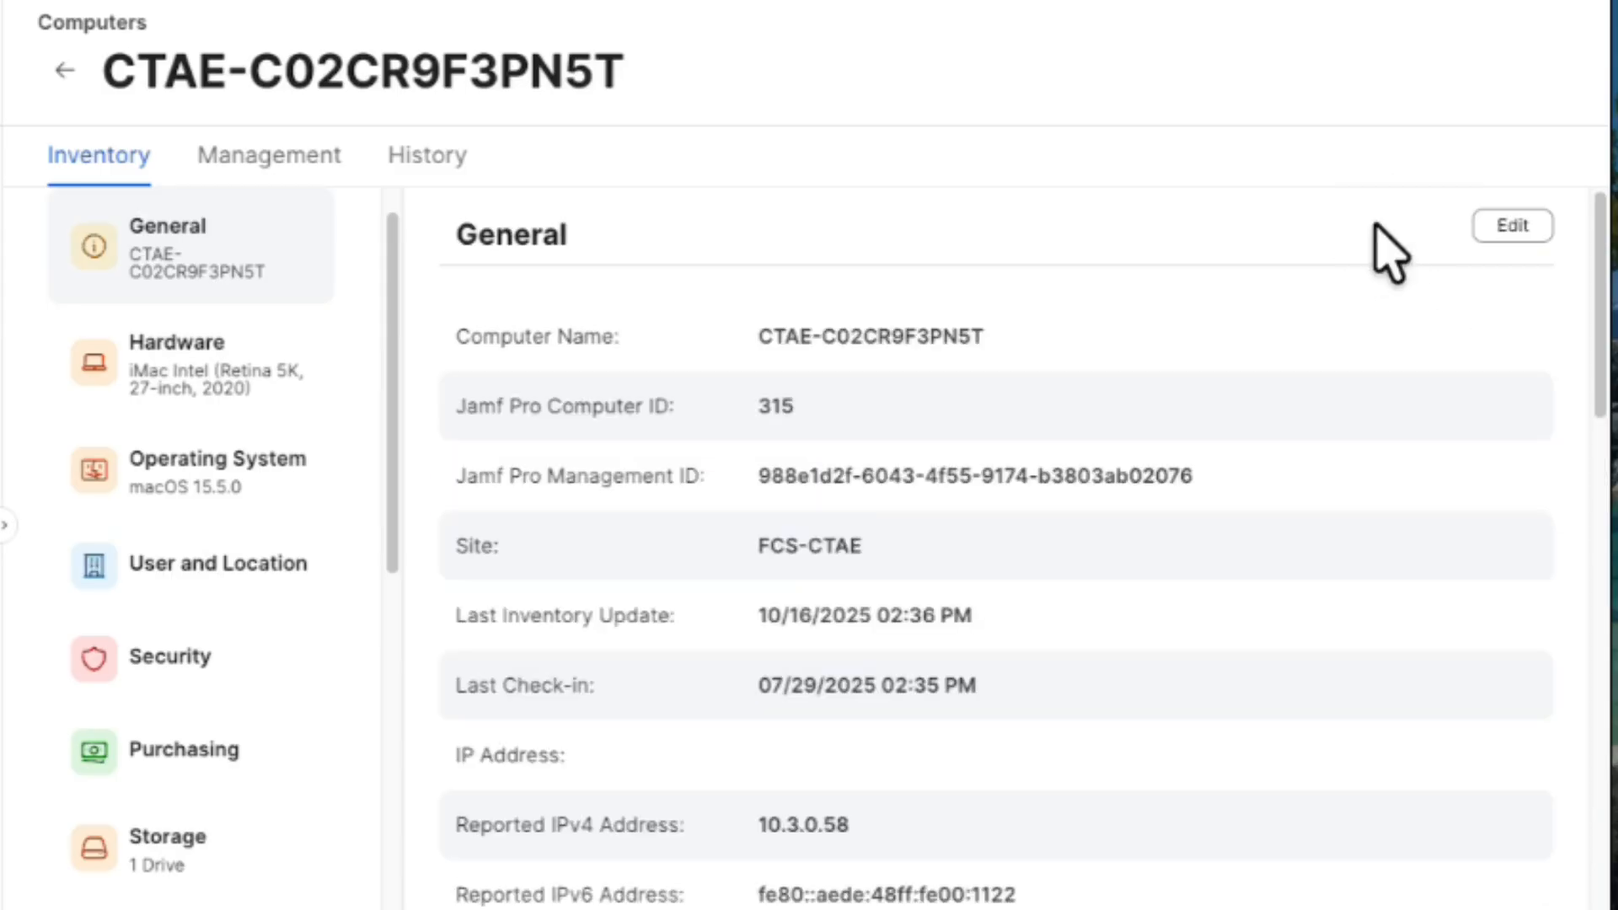
Open the computer's User and Location information for editing, going to its department, building and room
{"action": "left_click", "coordinate": [173, 563]}
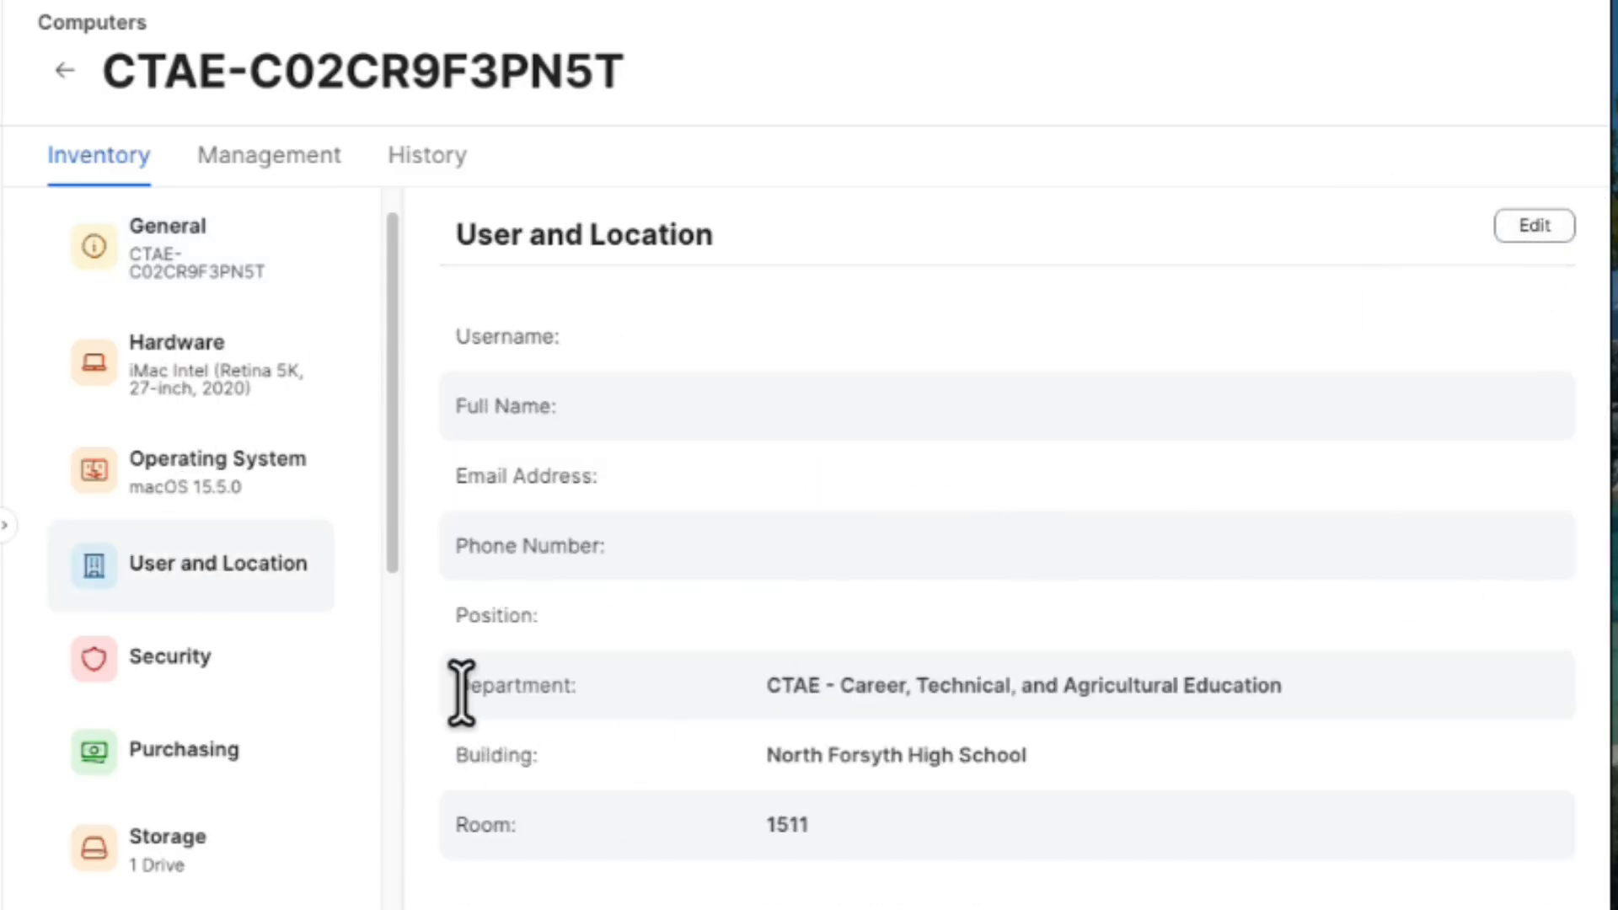
{"action": "left_click_drag", "start_coordinate": [462, 687], "coordinate": [614, 813]}
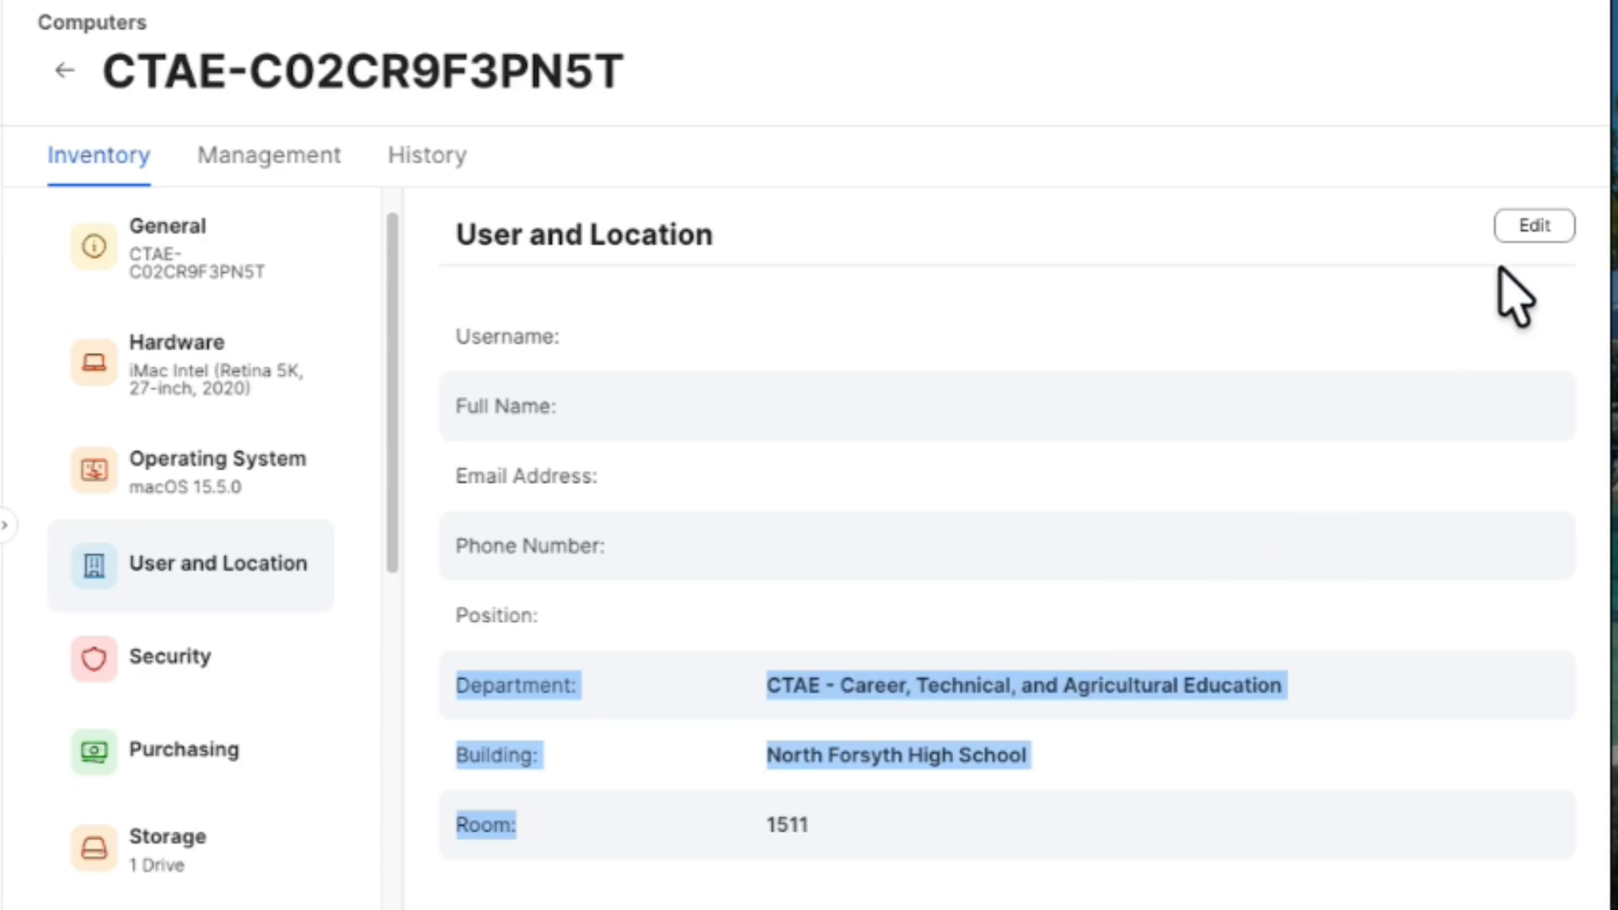
{"action": "left_click", "coordinate": [1535, 225]}
{"action": "scroll", "coordinate": [769, 747], "scroll_direction": "down", "scroll_amount": 5}
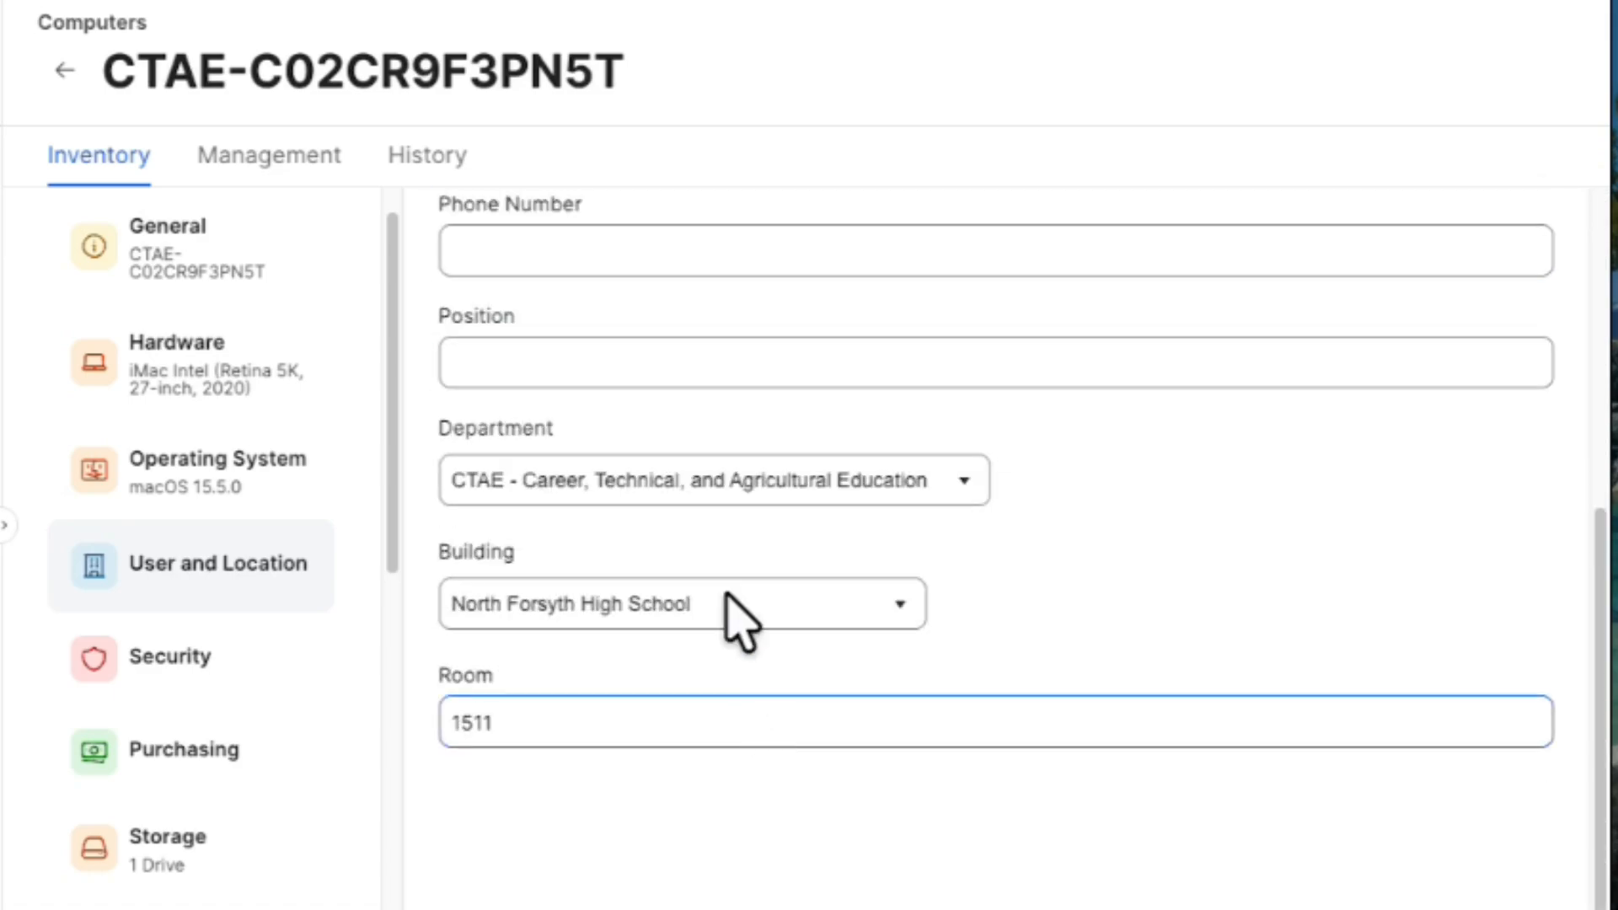
Look through the department and building choices and the room entry without changing them
{"action": "left_click", "coordinate": [776, 487]}
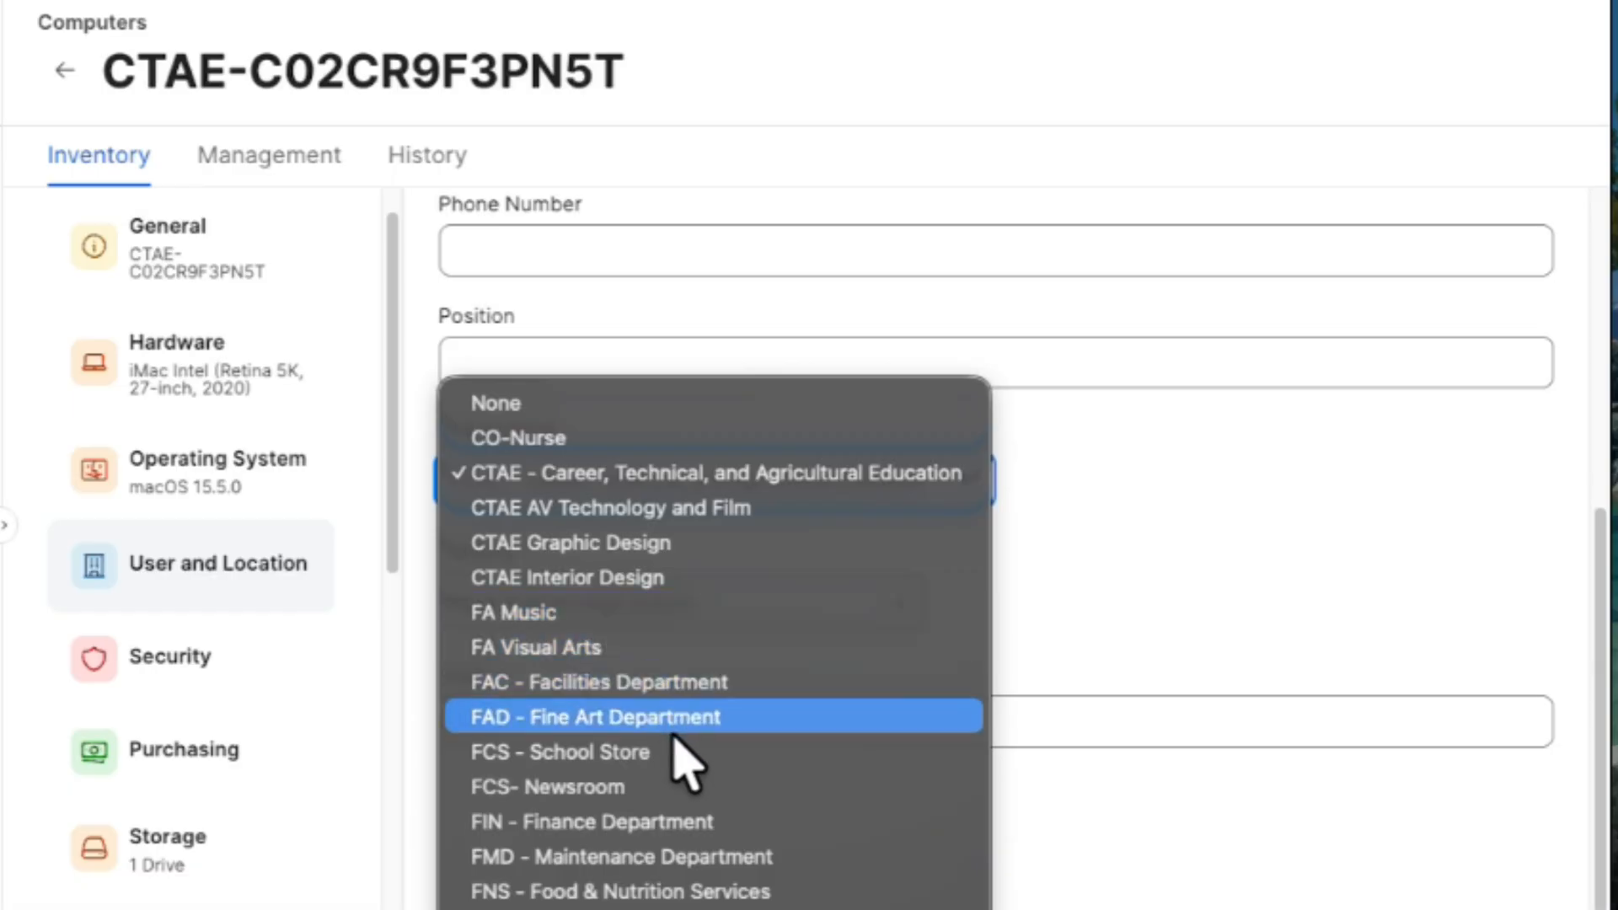
{"action": "scroll", "coordinate": [704, 780], "scroll_direction": "down", "scroll_amount": 5}
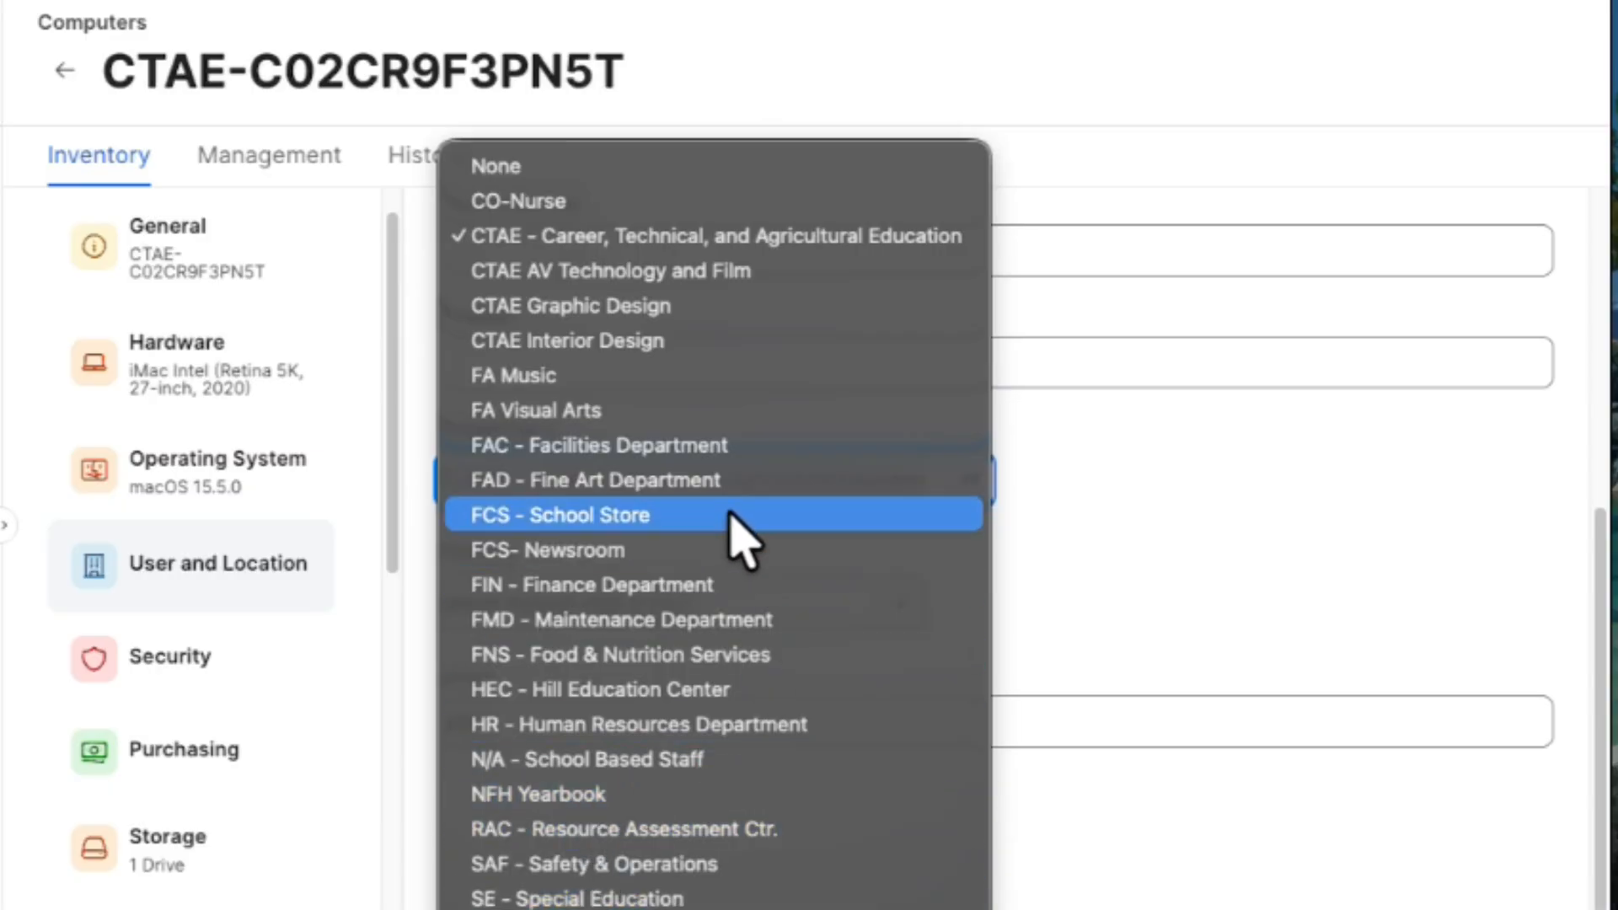
{"action": "left_click", "coordinate": [1238, 624]}
{"action": "left_click", "coordinate": [678, 600]}
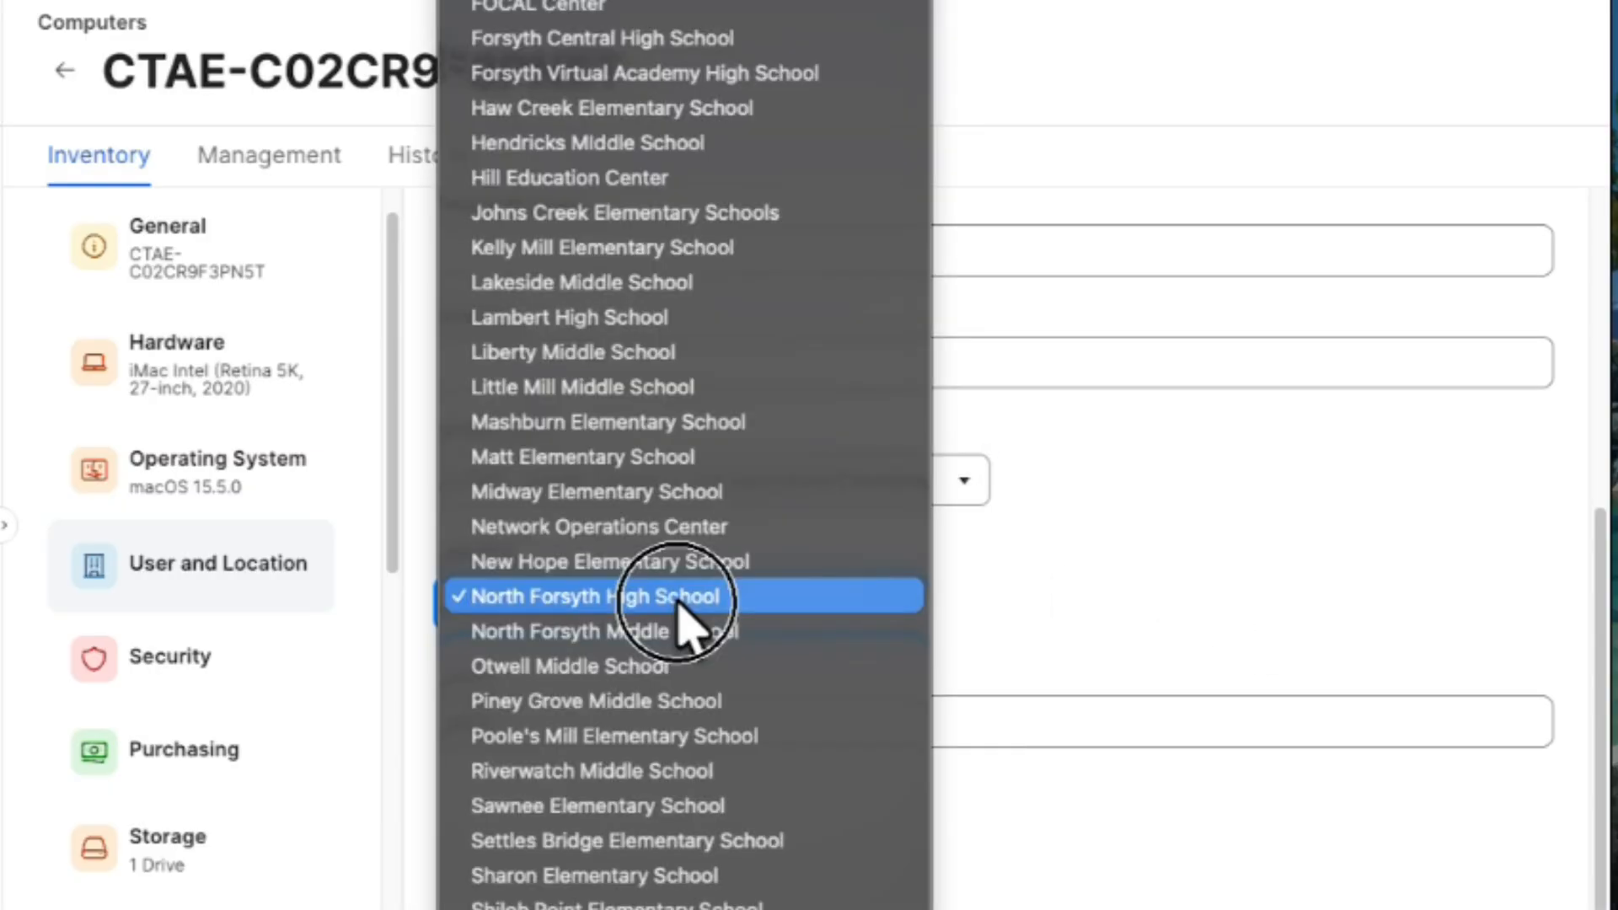
{"action": "left_click", "coordinate": [1191, 699]}
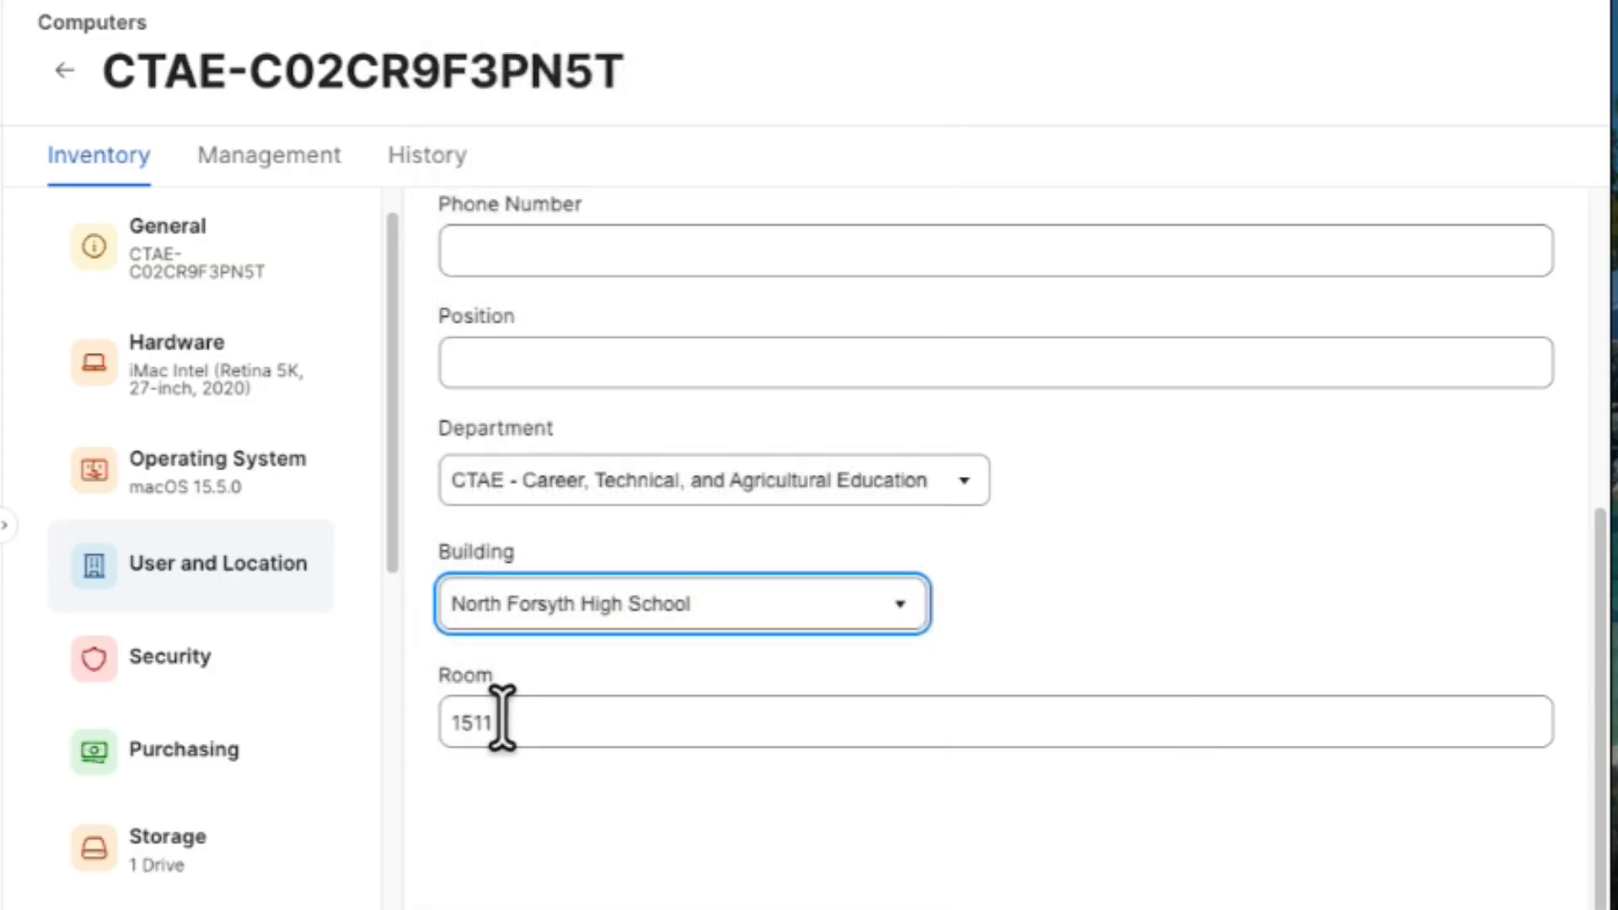
{"action": "left_click", "coordinate": [572, 722]}
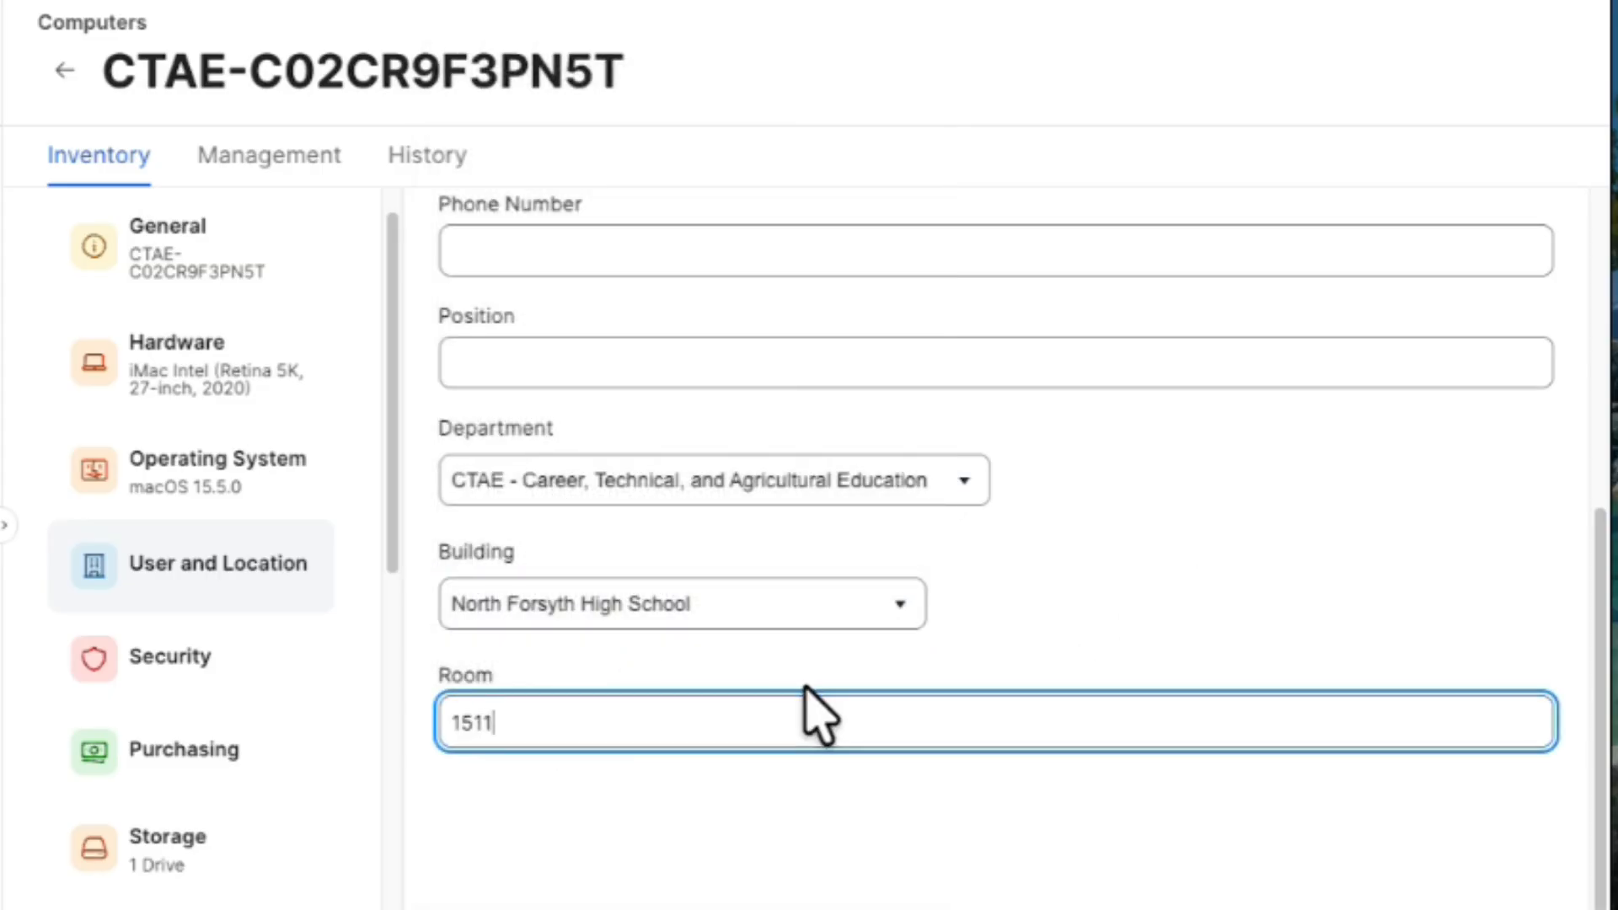
{"action": "scroll", "coordinate": [994, 693], "scroll_direction": "up", "scroll_amount": 5}
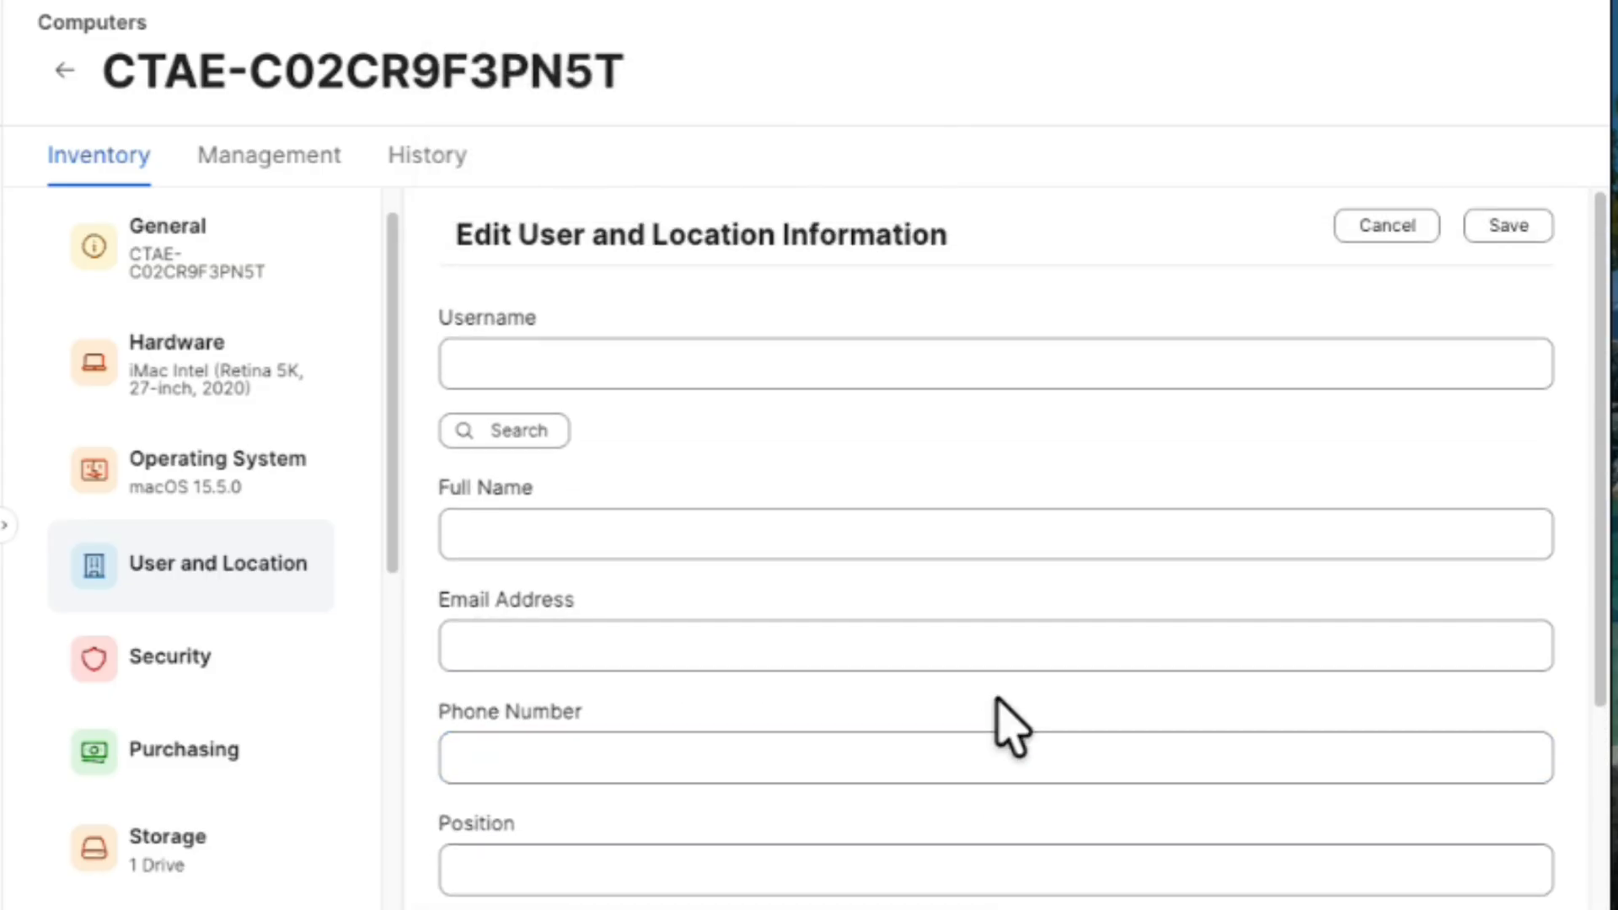